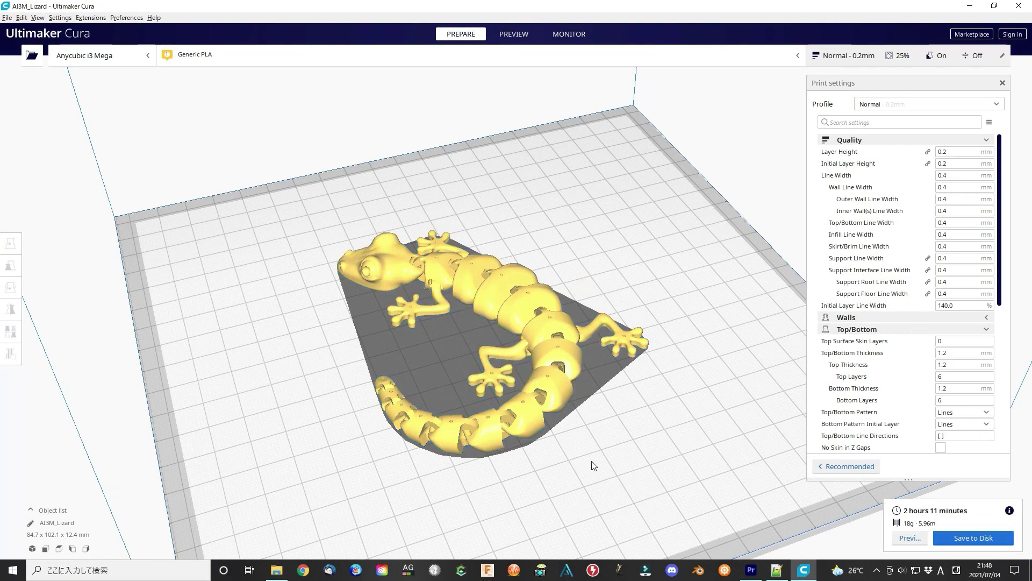
# Step: Preview the sliced lizard model layer by layer and begin exporting it to disk
pyautogui.click(513, 35)
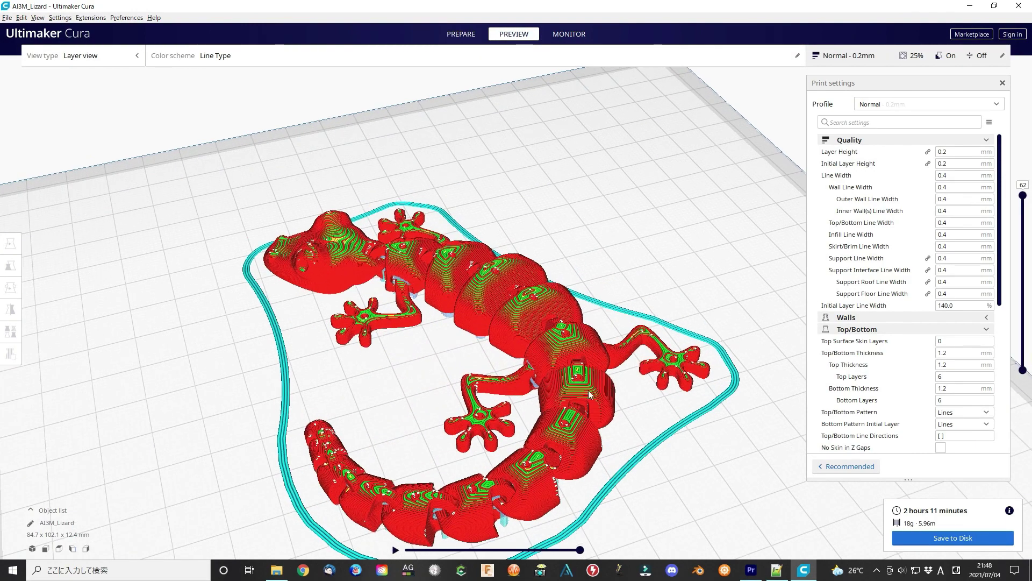
pyautogui.click(7, 17)
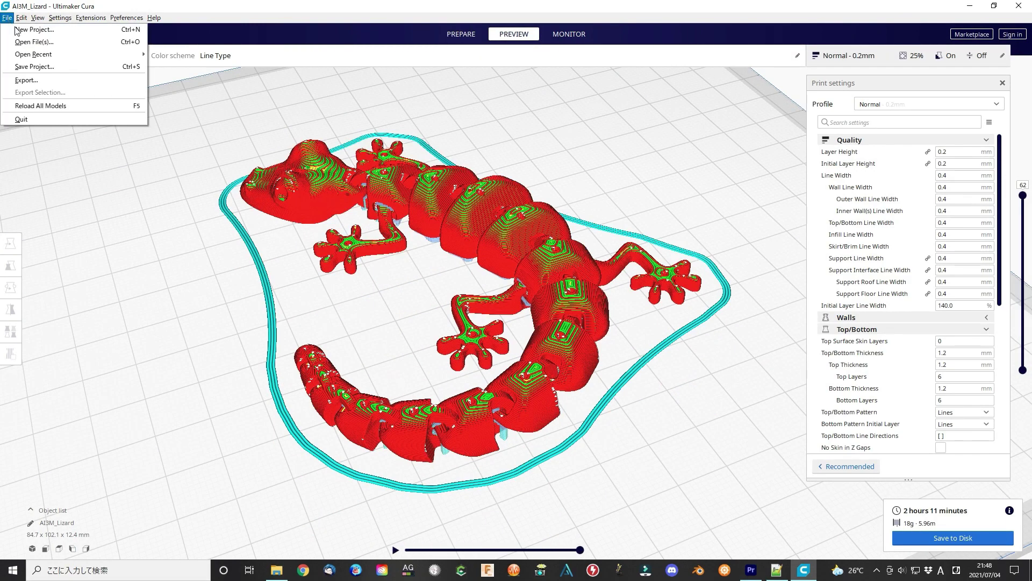
pyautogui.click(59, 77)
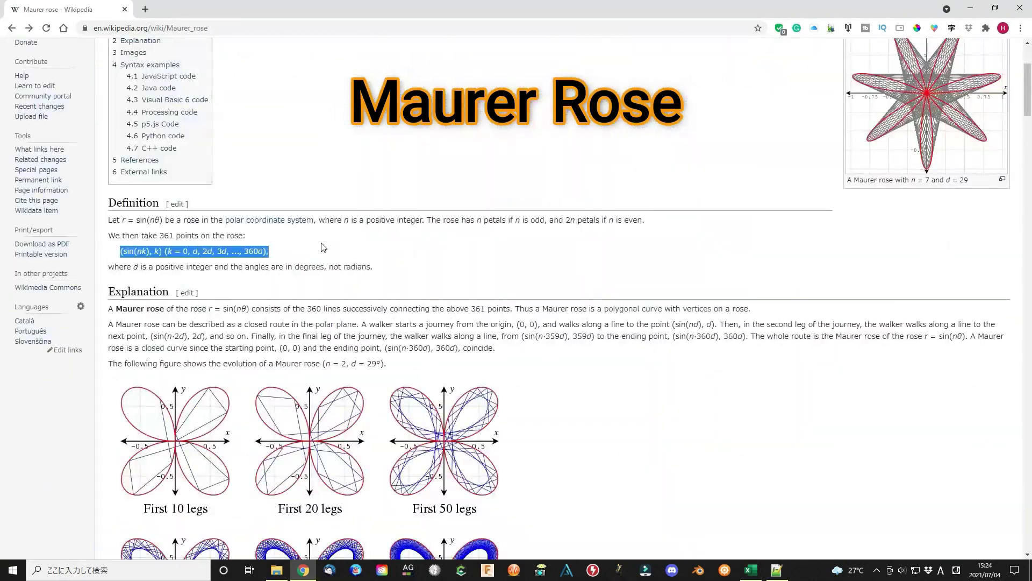
pyautogui.scroll(-7, 564, 311)
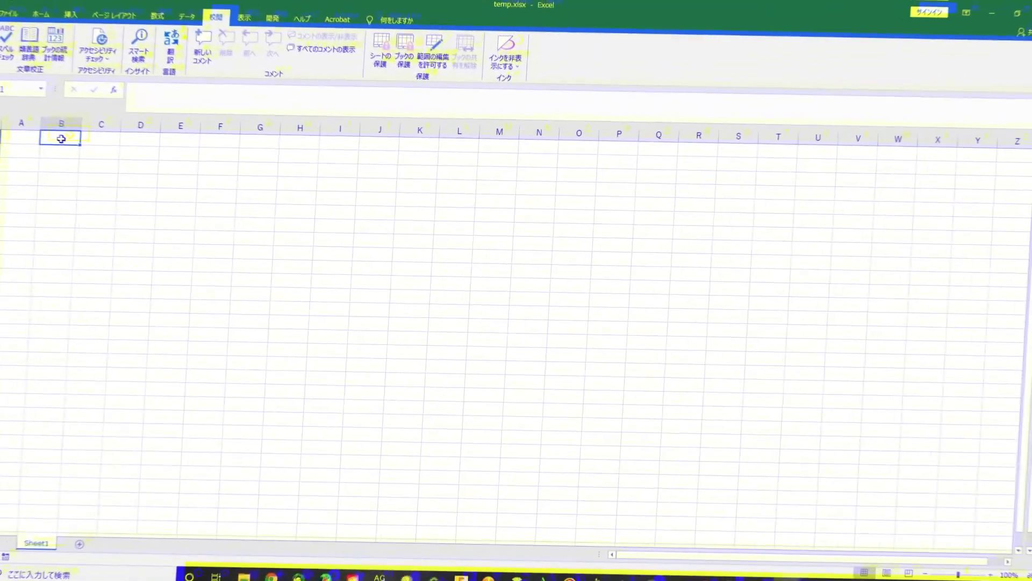
pyautogui.write('Con')
pyautogui.write('stant')
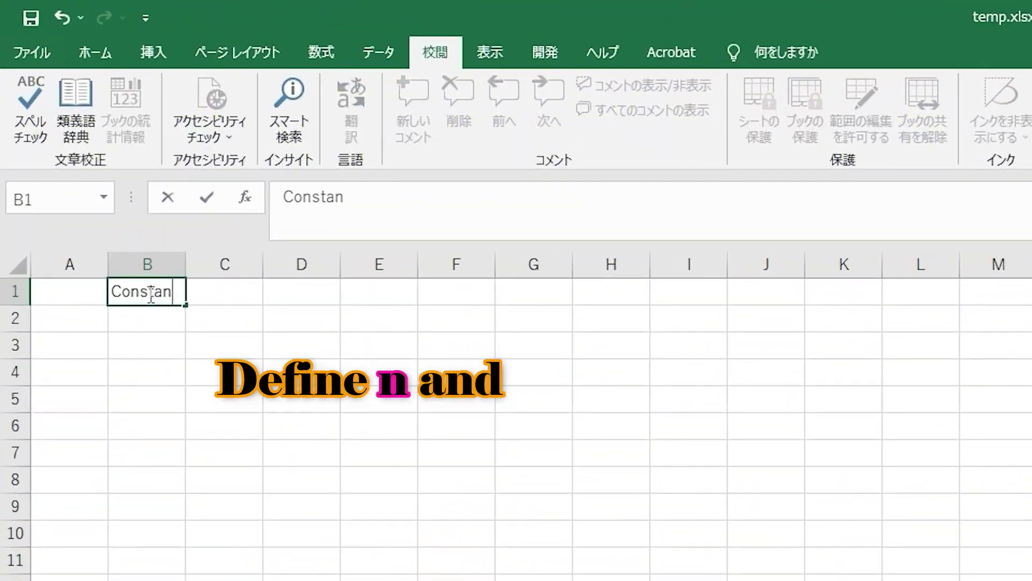
# Step: Enter the labels Constant, n = 6 and d = 71 across B1:F1
pyautogui.press('Tab')
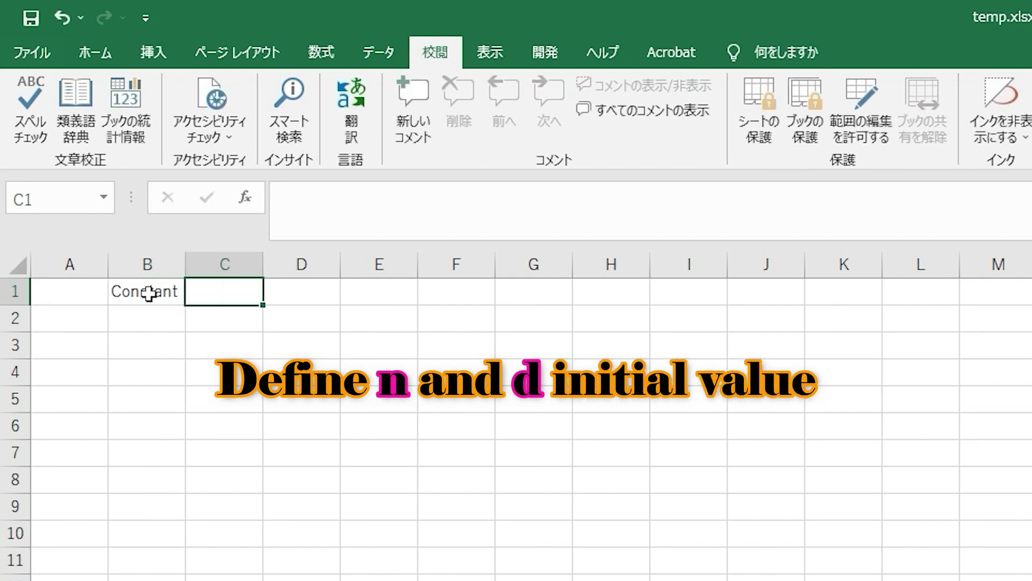
pyautogui.write('n')
pyautogui.press('Tab')
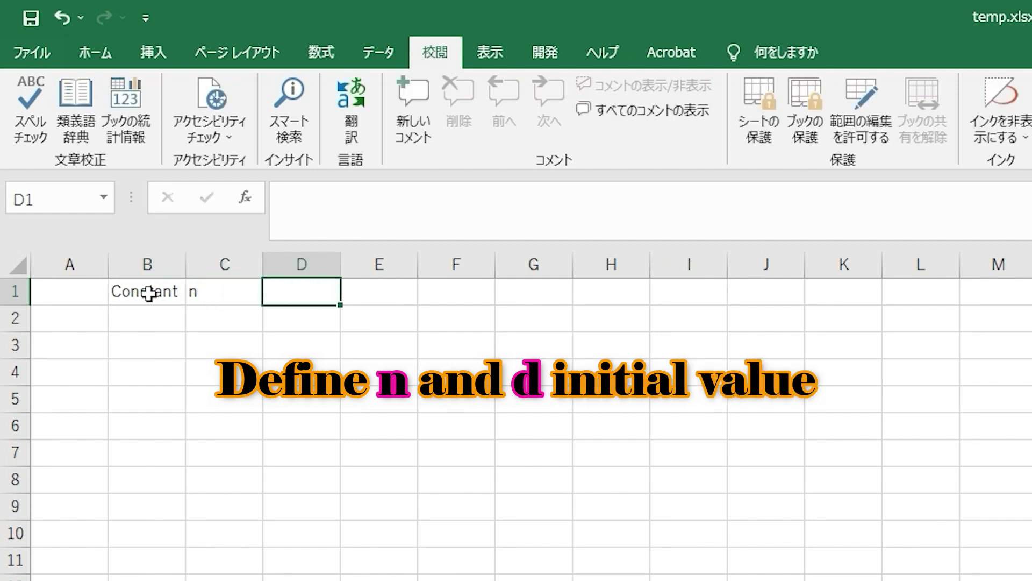
pyautogui.write('6')
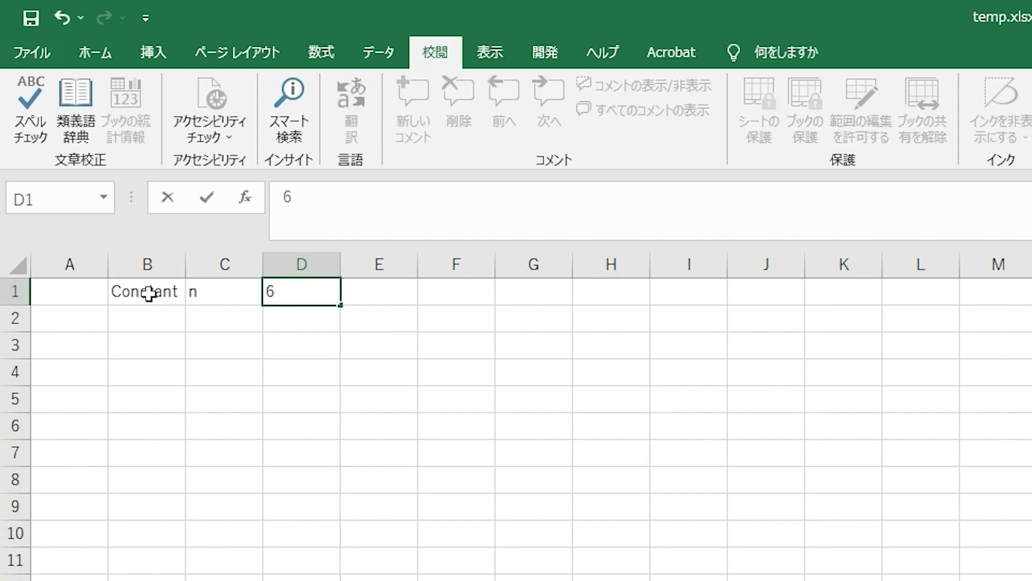
pyautogui.press('Tab')
pyautogui.write('d')
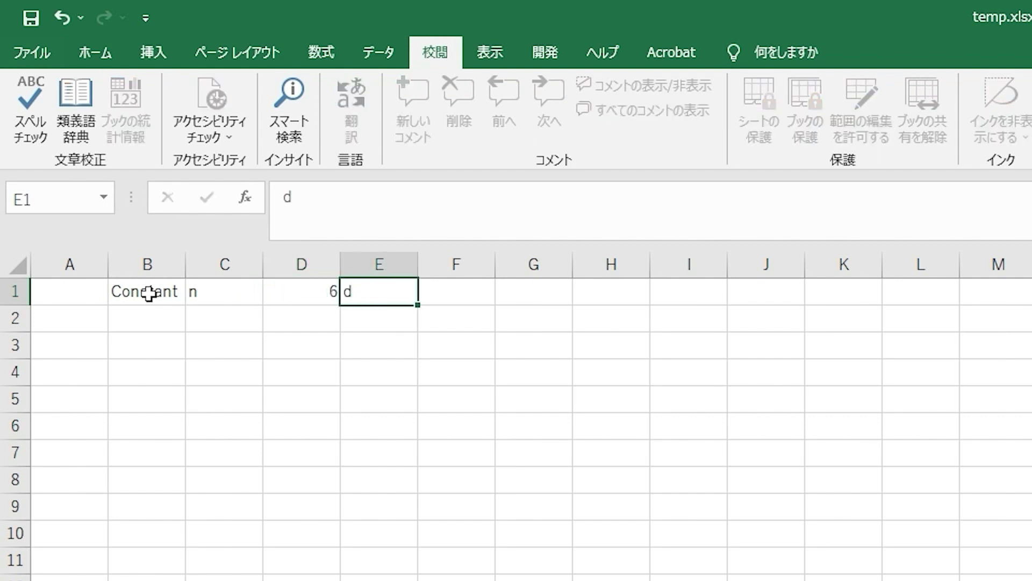
pyautogui.press('Tab')
pyautogui.write('71')
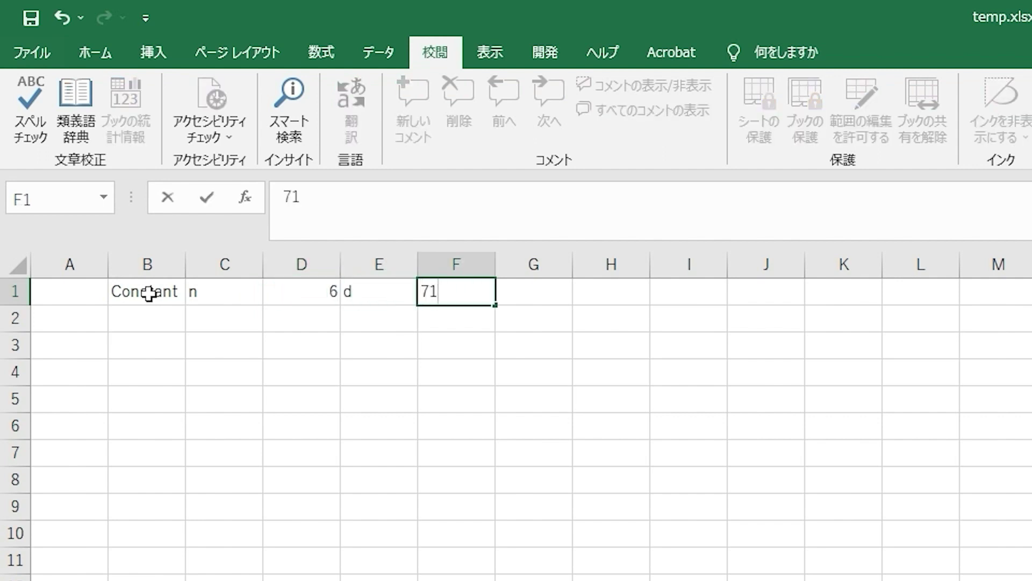
pyautogui.press('Return')
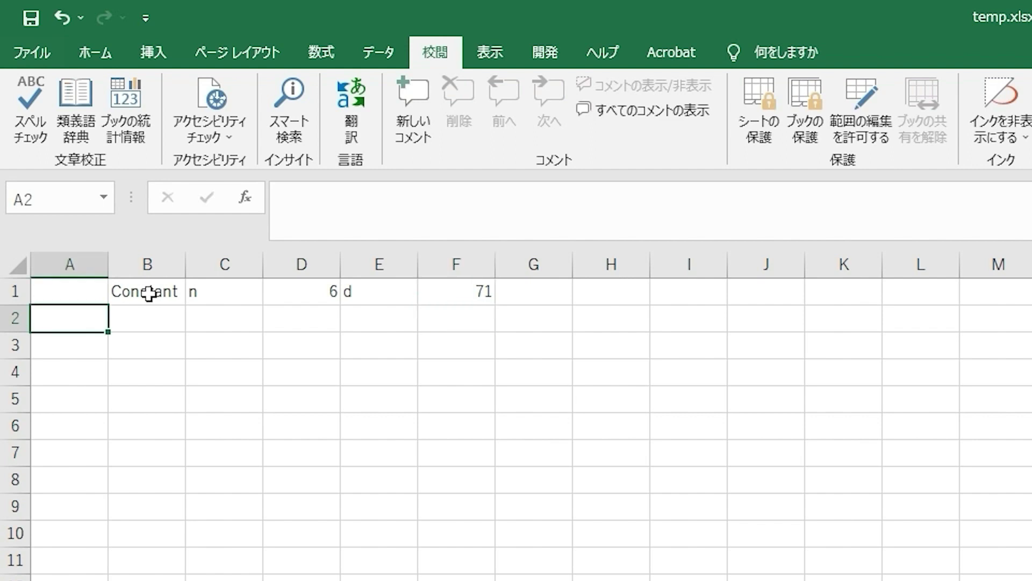
pyautogui.write('No')
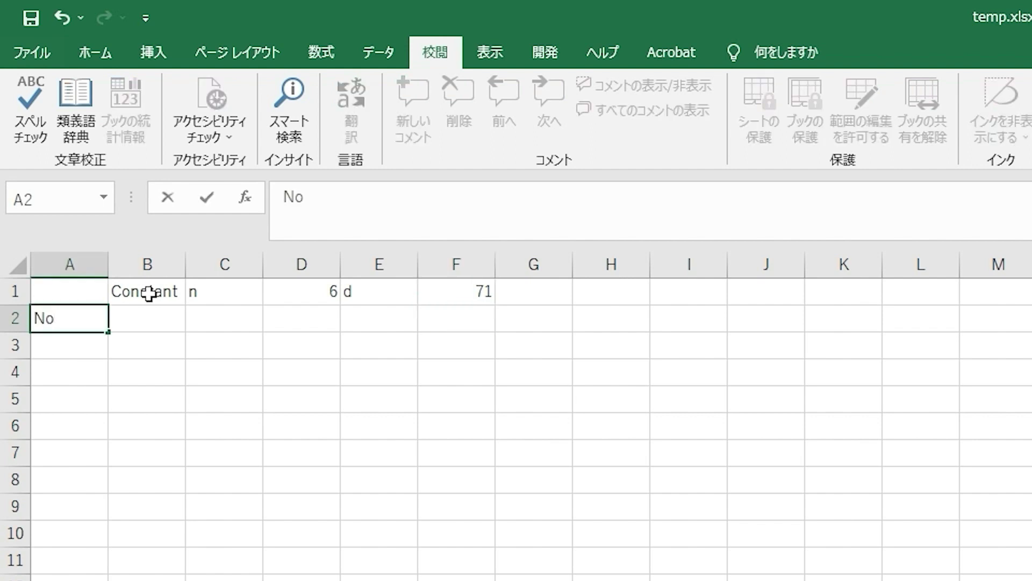
# Step: Enter headers No, K, R, X, Y in row 2 and index 1 in A3
pyautogui.press('Tab')
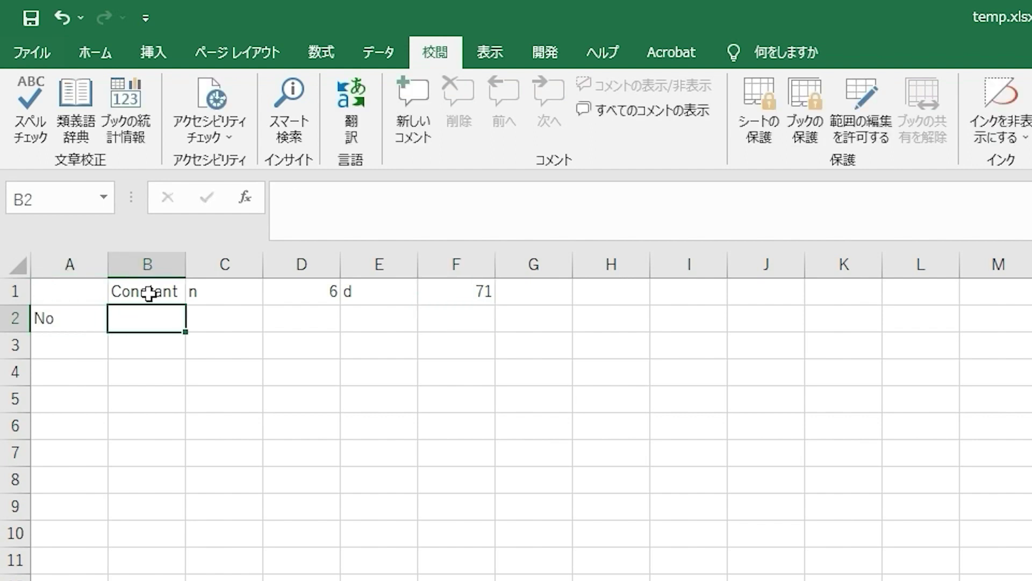
pyautogui.write('K')
pyautogui.press('Tab')
pyautogui.write('R')
pyautogui.press('Tab')
pyautogui.write('X')
pyautogui.press('Tab')
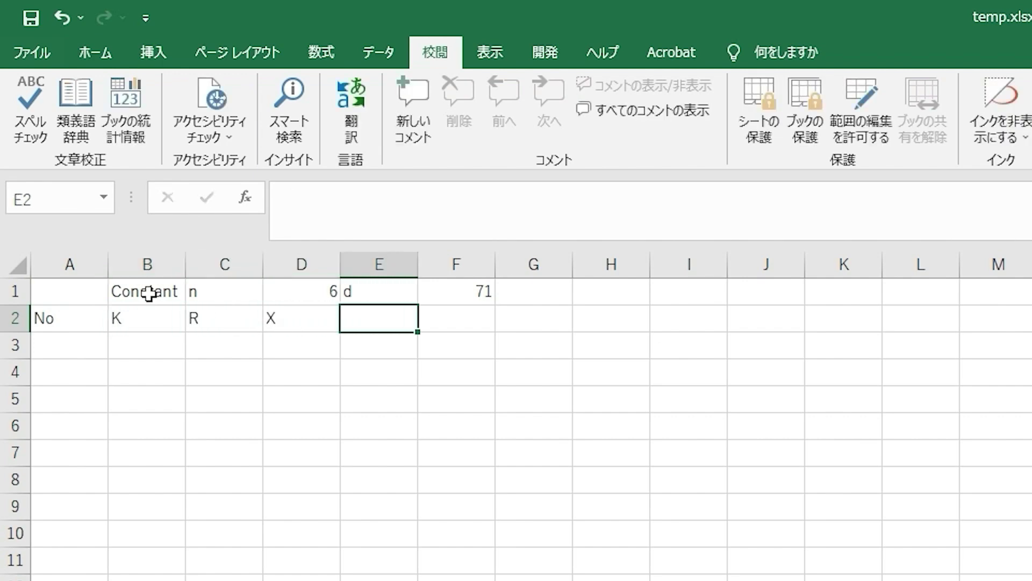
pyautogui.write('Y')
pyautogui.press('Return')
pyautogui.press('Home')
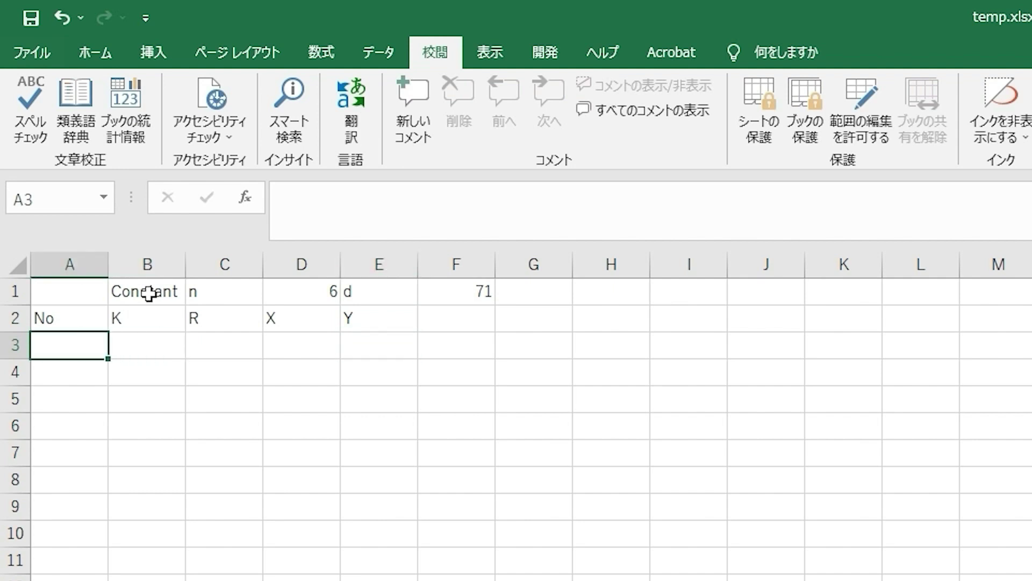
pyautogui.write('1')
pyautogui.press('Tab')
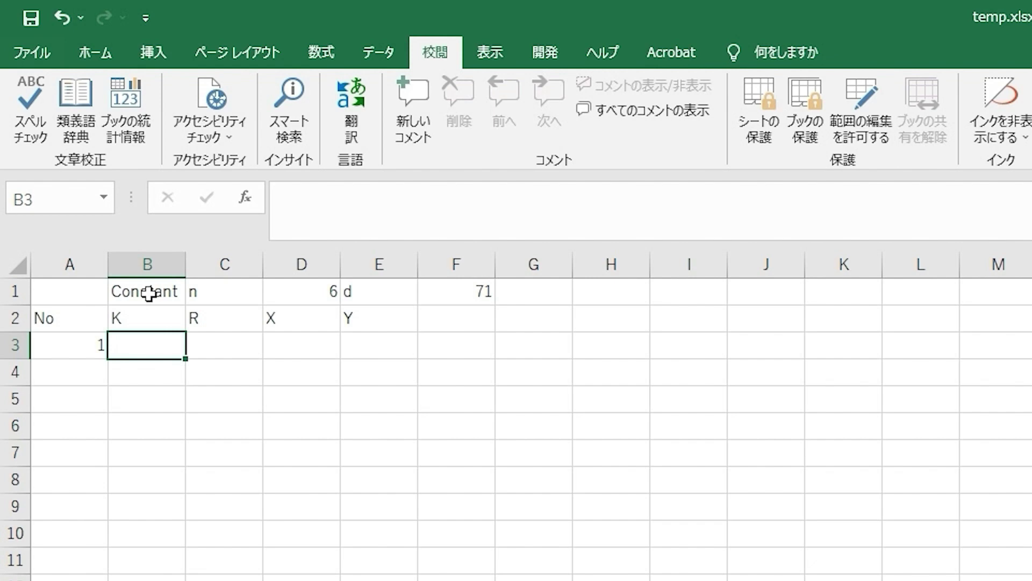
pyautogui.write('=')
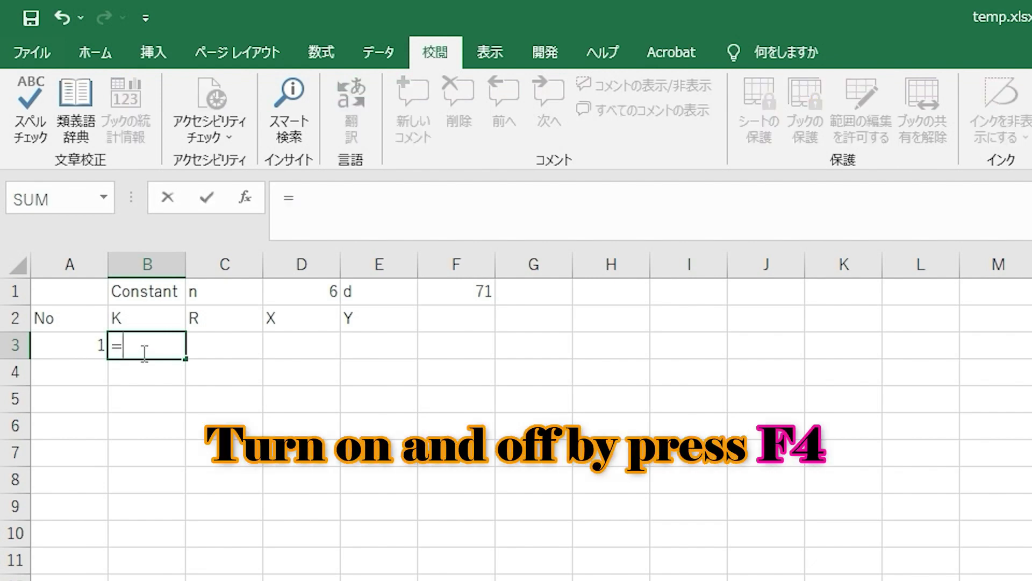
# Step: Enter =A3*$F$1*3.141593/180 in B3, giving K = 1.239184
pyautogui.click(77, 349)
pyautogui.write('*')
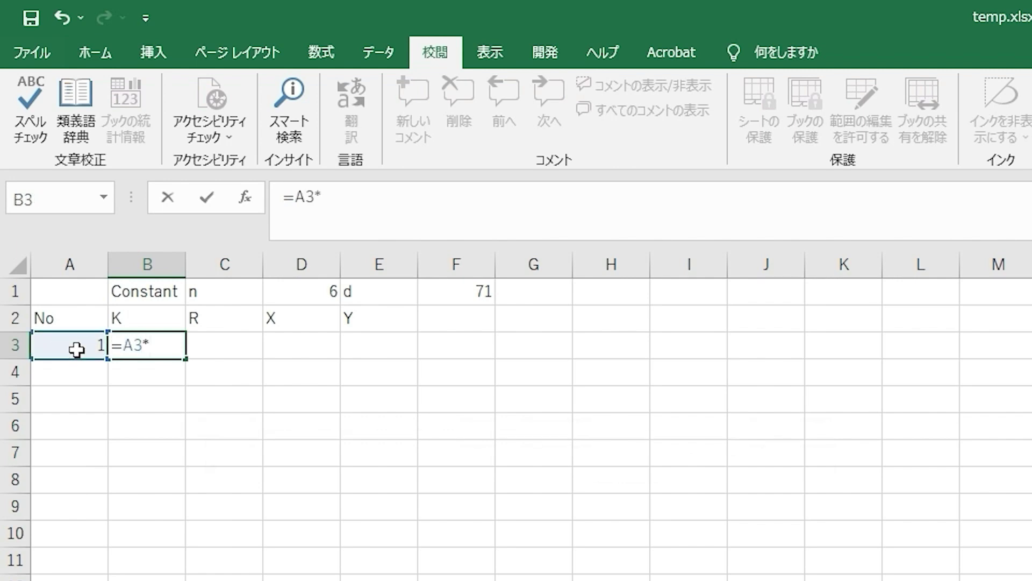
pyautogui.click(456, 292)
pyautogui.press('F4')
pyautogui.write('*3.141593/')
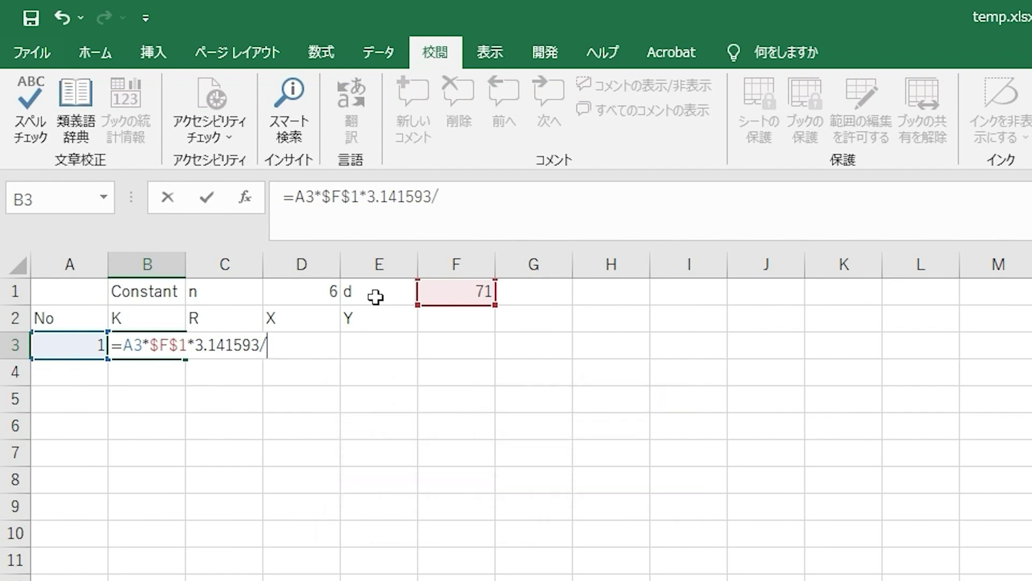
pyautogui.write('180')
pyautogui.press('Return')
pyautogui.click(158, 347)
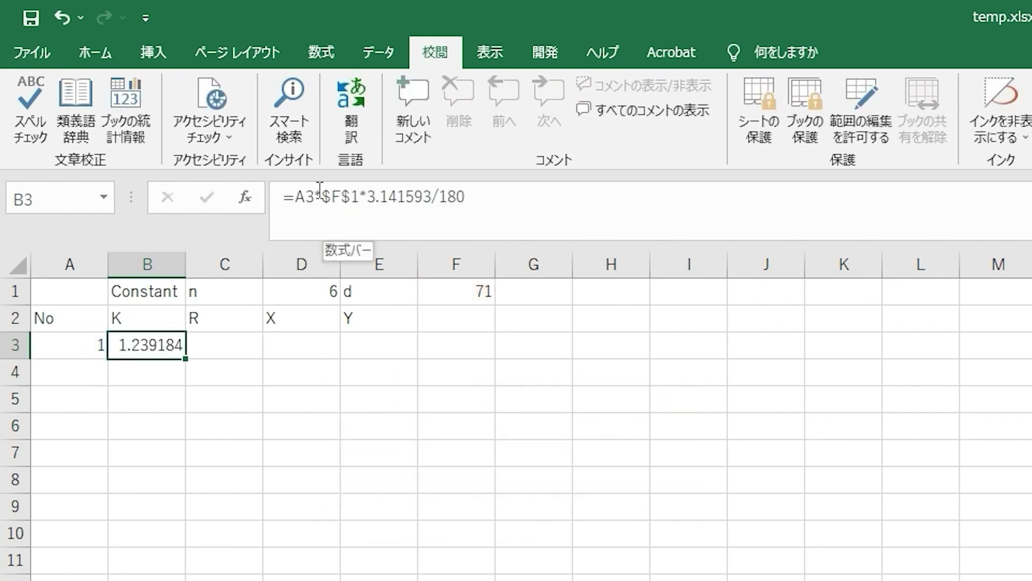
# Step: Enter =300*SIN(B3*$D$1) in C3, giving R = 274.0637
pyautogui.click(225, 353)
pyautogui.write('=')
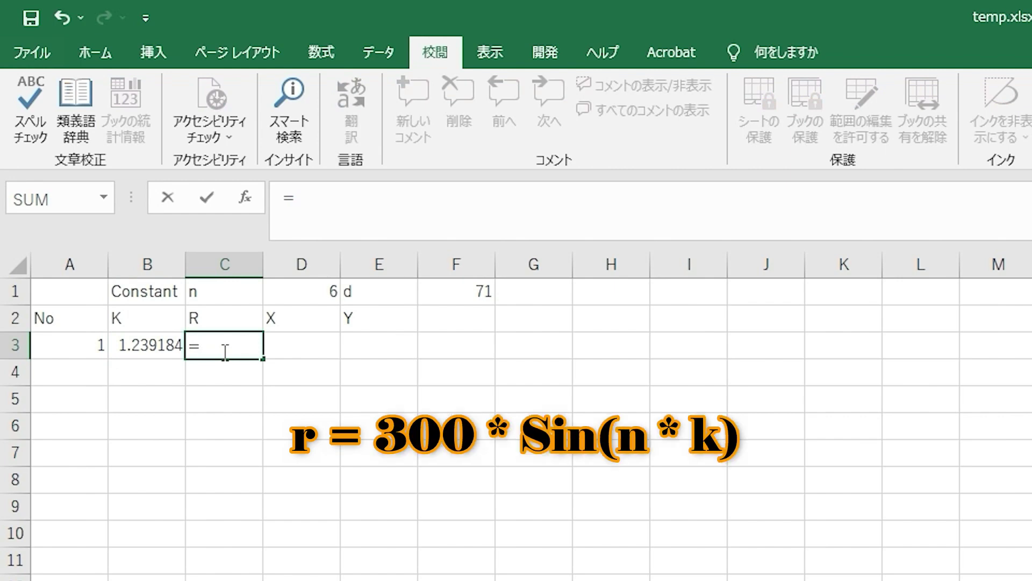
pyautogui.write('300*')
pyautogui.write('sin(')
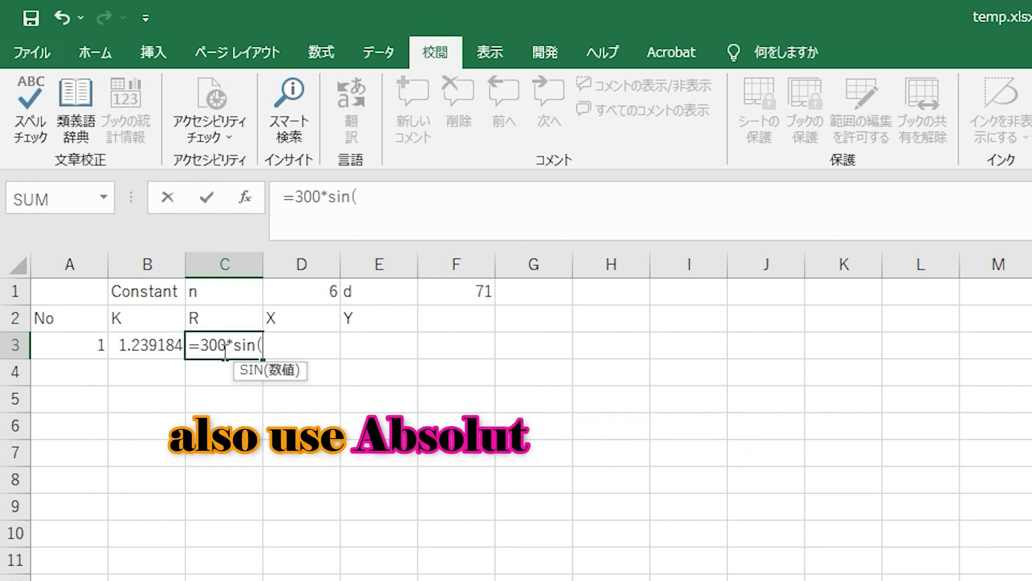
pyautogui.click(142, 346)
pyautogui.write('*')
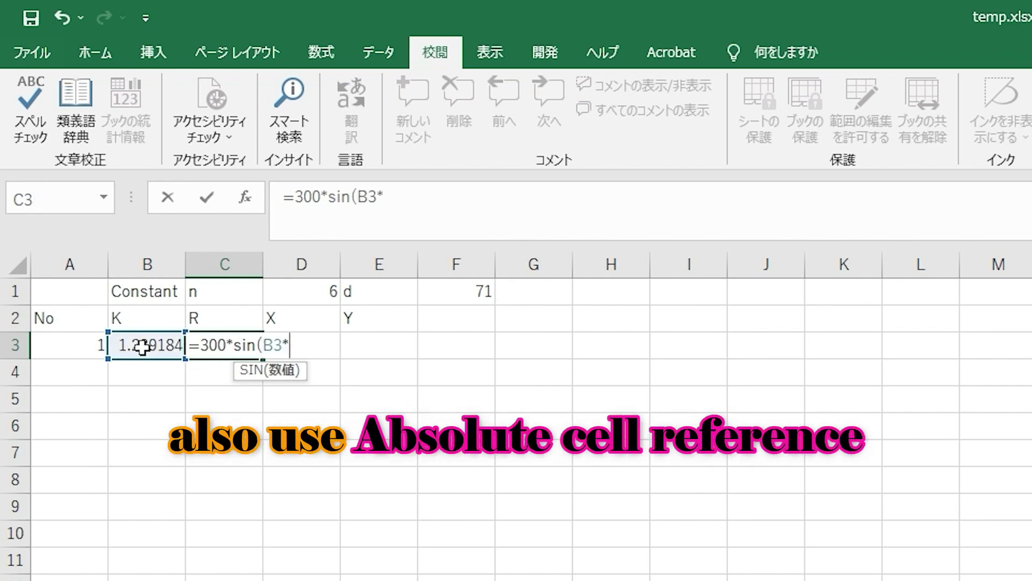
pyautogui.click(320, 294)
pyautogui.press('F4')
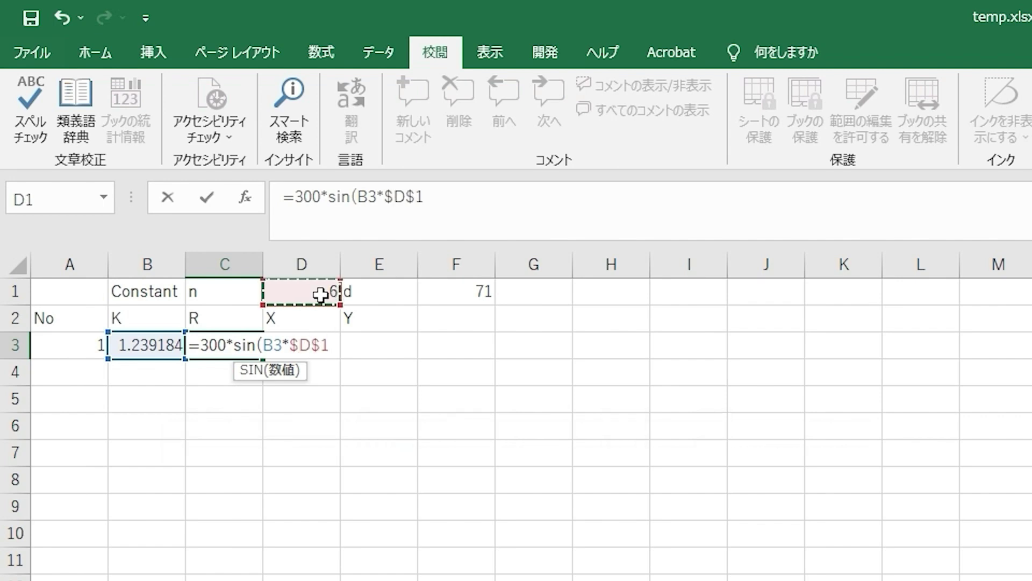
pyautogui.write(')')
pyautogui.press('Return')
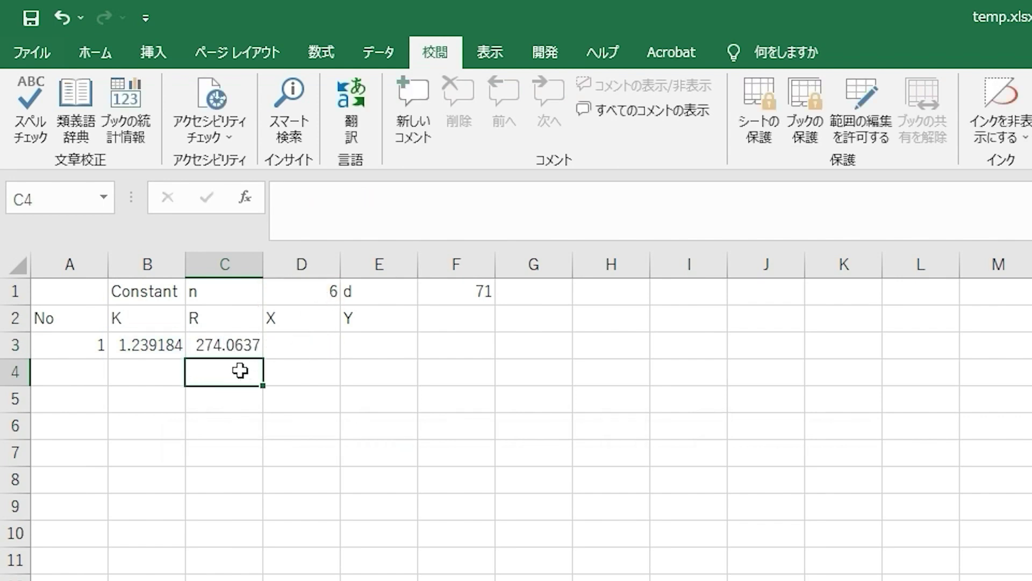
# Step: Enter =C3*COS(B3) in D3 to compute X
pyautogui.click(237, 351)
pyautogui.press('Right')
pyautogui.write('=')
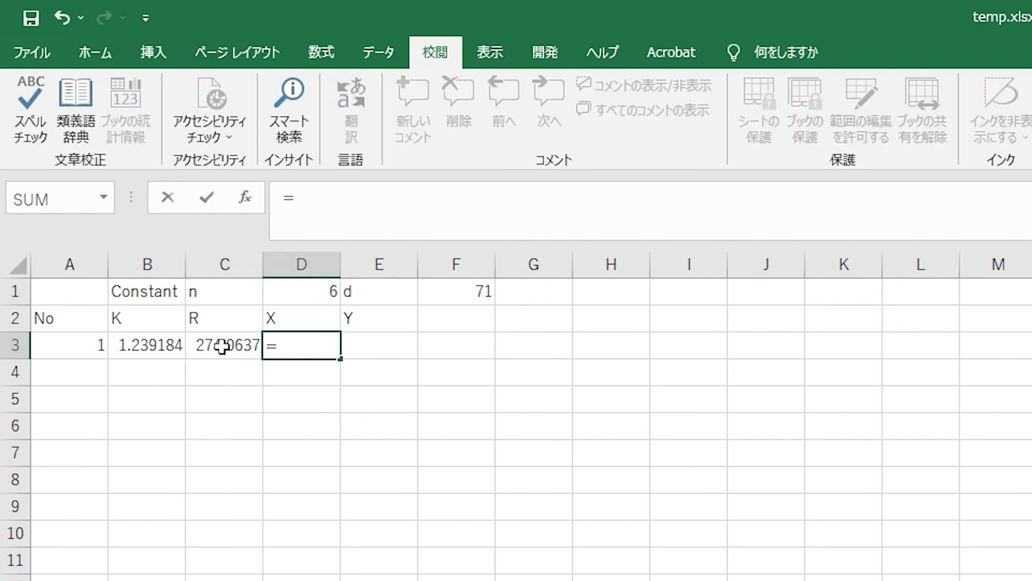
pyautogui.click(222, 347)
pyautogui.write('*')
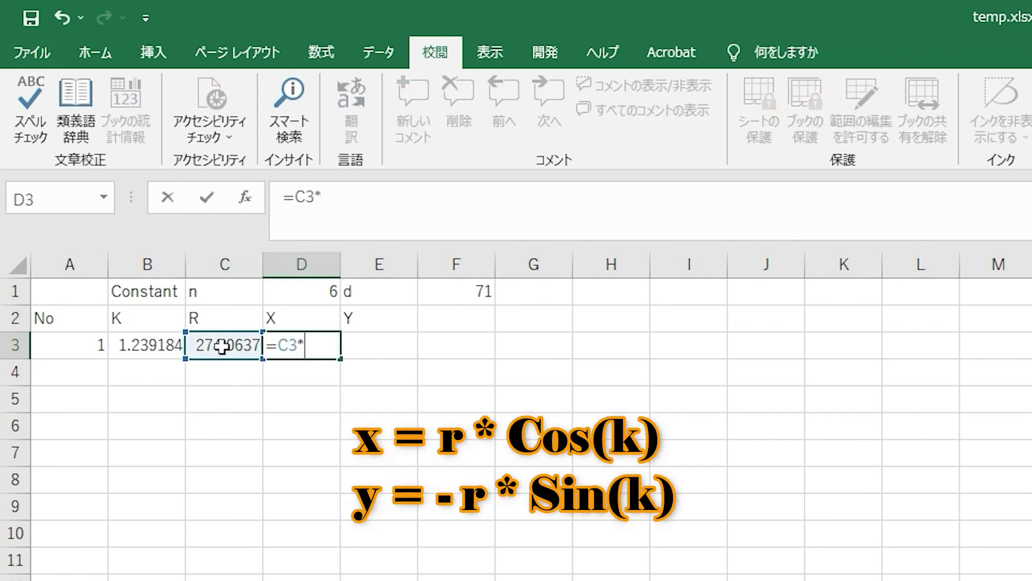
pyautogui.write('cos(')
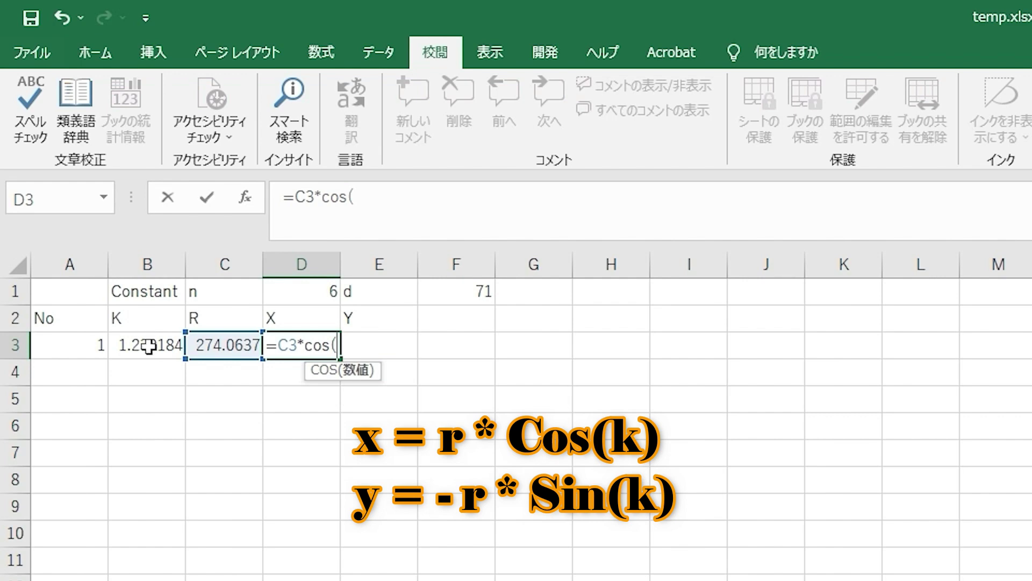
pyautogui.click(149, 347)
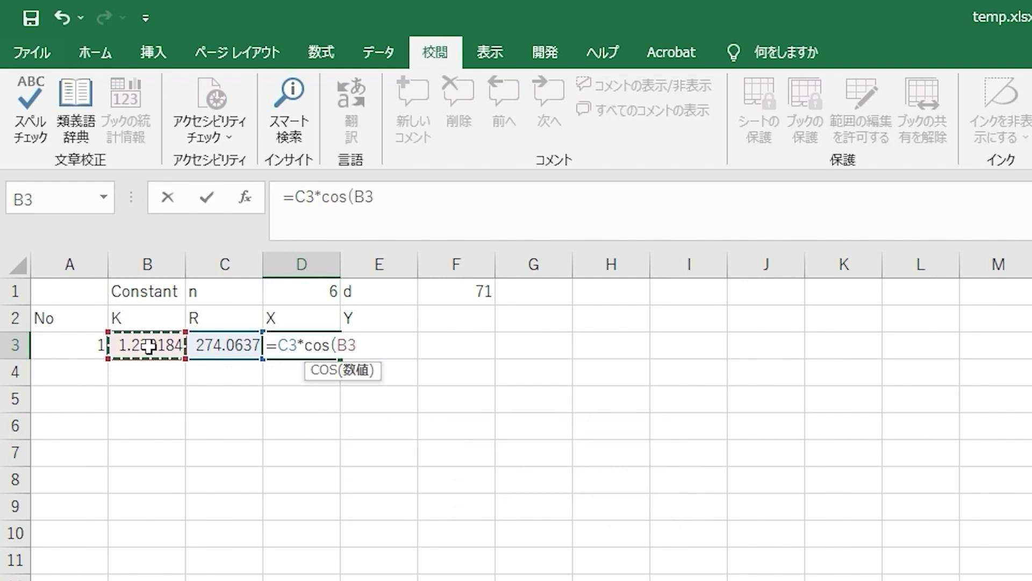
pyautogui.write(')')
pyautogui.press('Return')
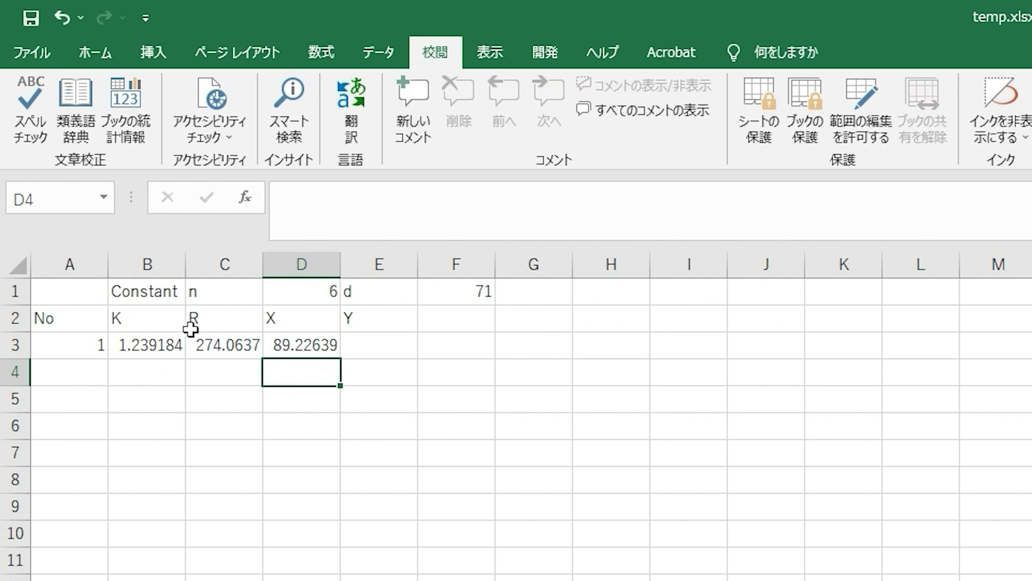
pyautogui.click(314, 349)
# Step: Enter =-C3*SIN(B3) in E3, adding the minus sign, to compute Y
pyautogui.click(363, 345)
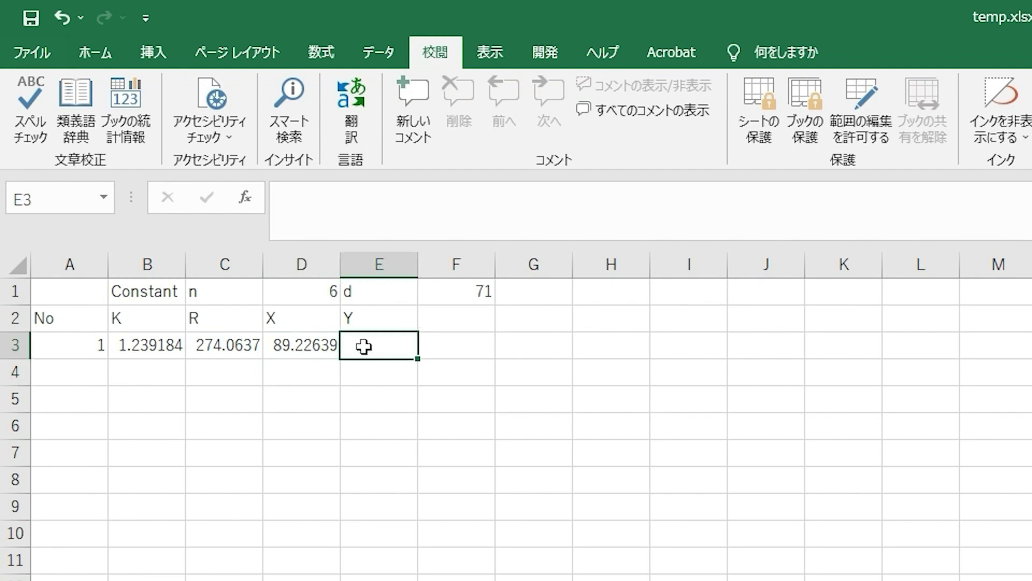
pyautogui.write('=')
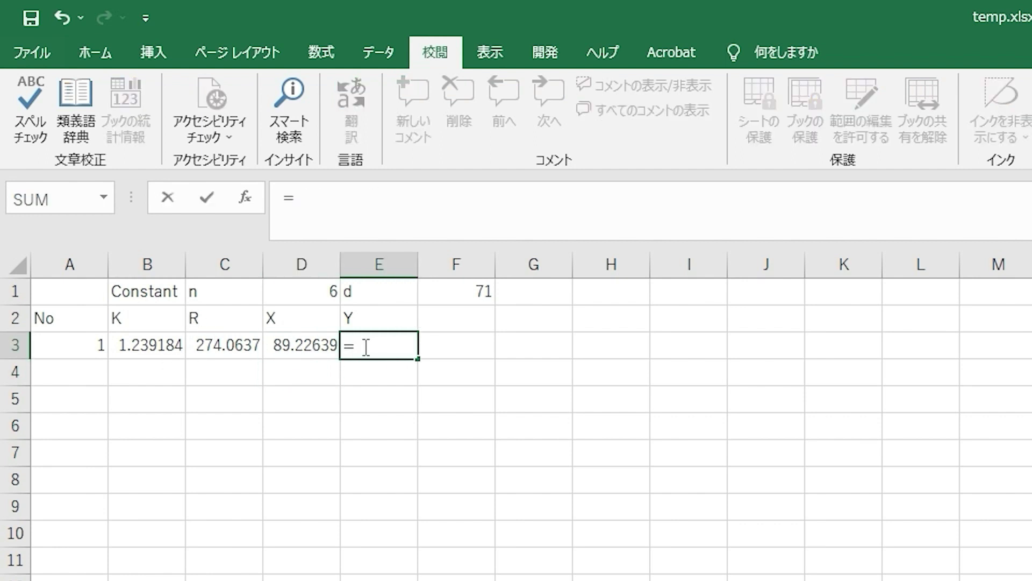
pyautogui.click(224, 348)
pyautogui.write('*sin(')
pyautogui.click(154, 348)
pyautogui.write(')')
pyautogui.press('Return')
pyautogui.click(378, 349)
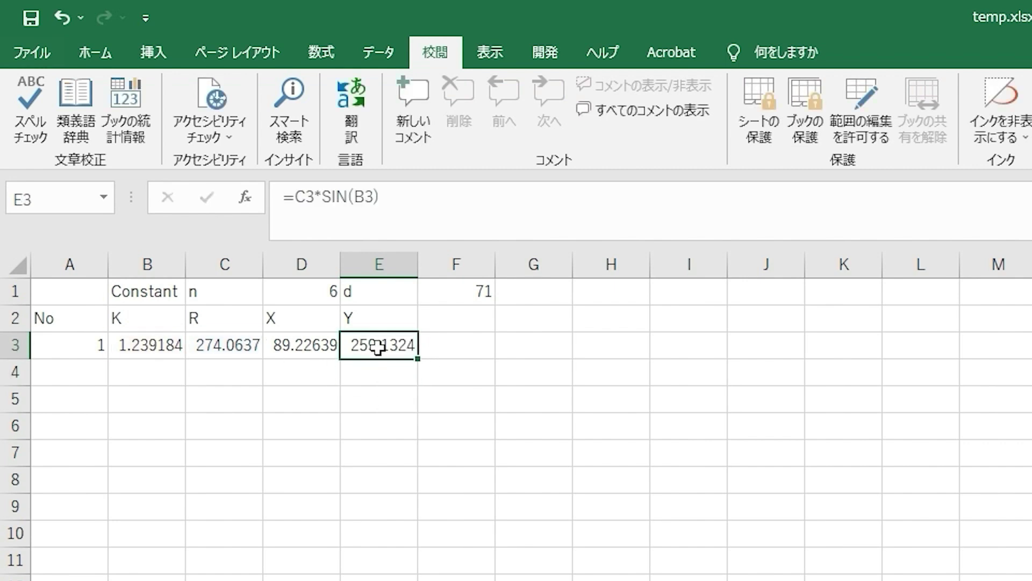
pyautogui.doubleClick(355, 347)
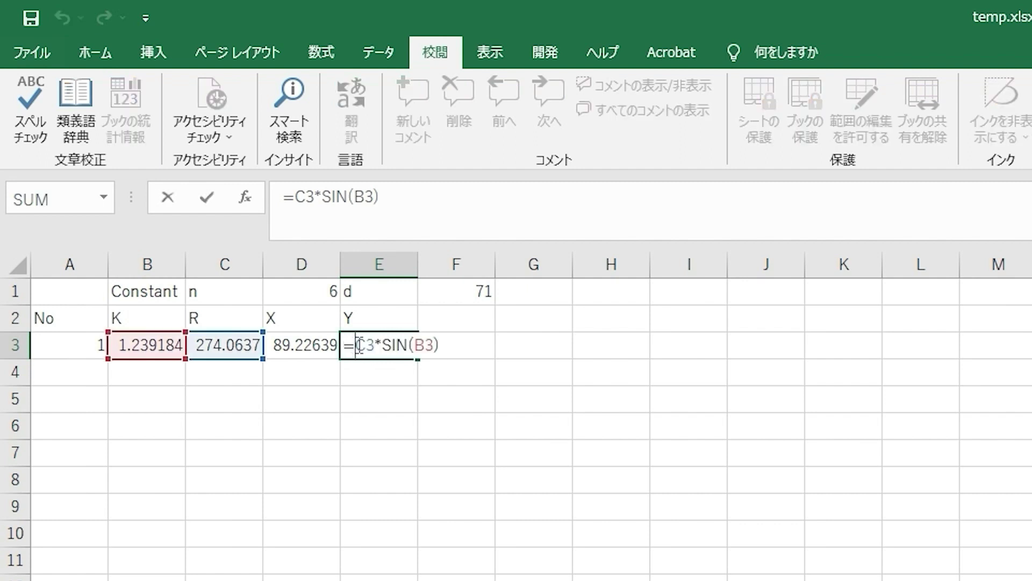
pyautogui.write('-')
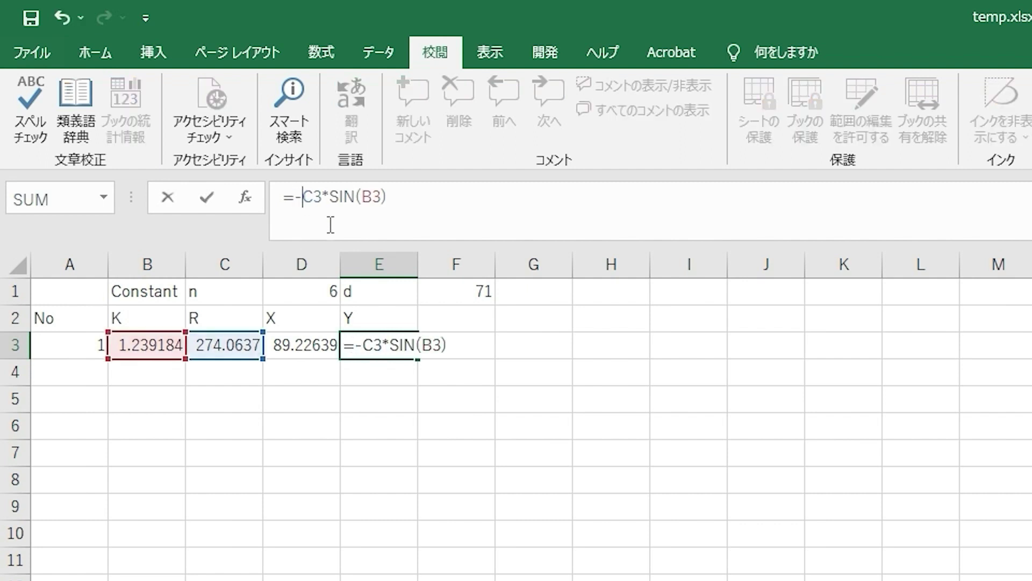
pyautogui.press('Return')
pyautogui.click(237, 351)
pyautogui.click(286, 346)
pyautogui.click(371, 347)
# Step: Fill the A3:E3 formulas down through point 359
pyautogui.click(92, 348)
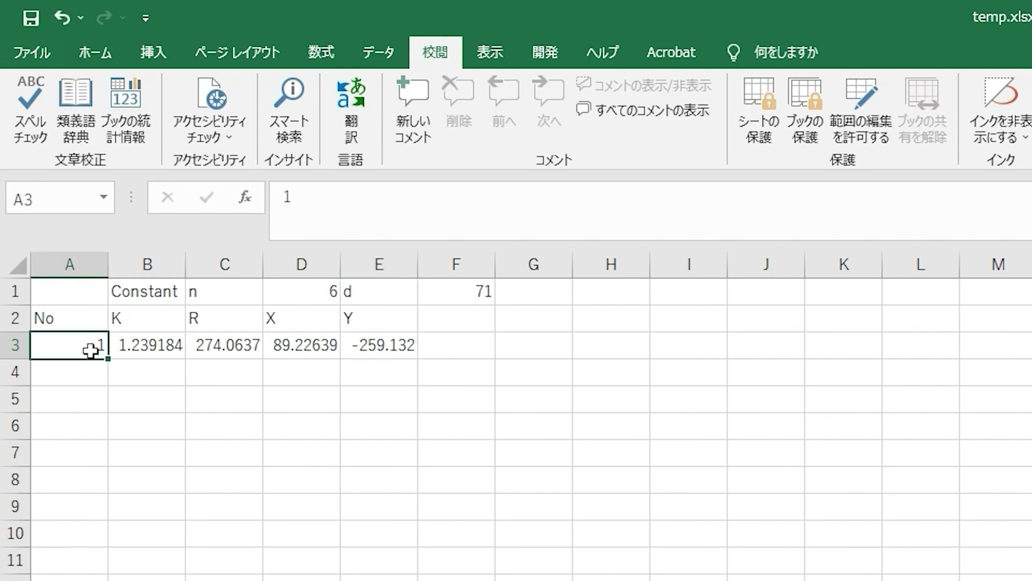
pyautogui.moveTo(91, 348)
pyautogui.mouseDown()
pyautogui.moveTo(420, 362)
pyautogui.moveTo(418, 416)
pyautogui.mouseUp()
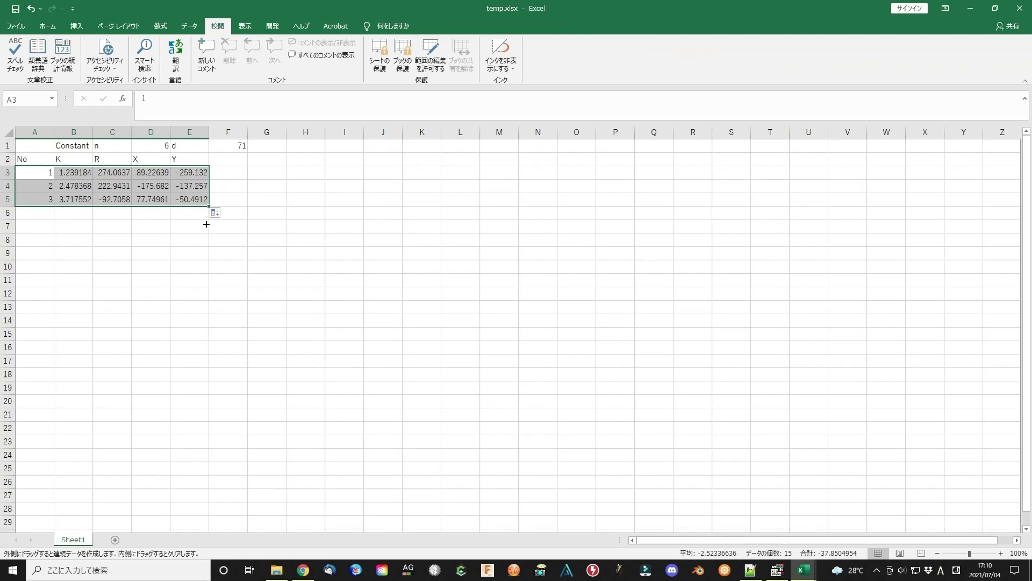
pyautogui.moveTo(206, 224)
pyautogui.mouseDown()
pyautogui.moveTo(191, 369)
pyautogui.moveTo(212, 492)
pyautogui.moveTo(209, 182)
pyautogui.moveTo(212, 259)
pyautogui.mouseUp()
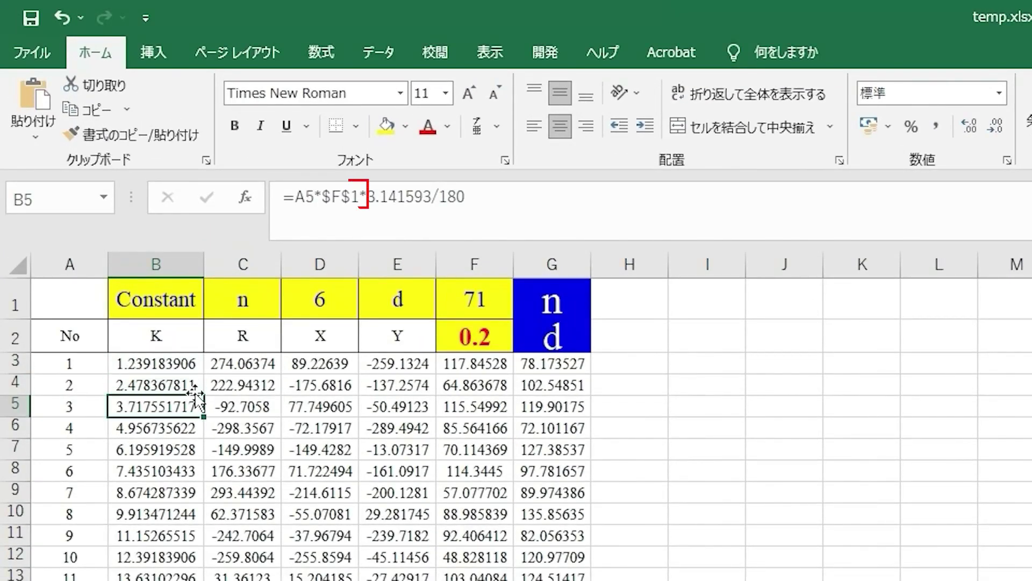
# Step: Review the K and R formulas down columns B and C, then select D3:E363
pyautogui.press('Down')
pyautogui.press('Down')
pyautogui.press('Down')
pyautogui.press('Down')
pyautogui.press('Down')
pyautogui.press('Down')
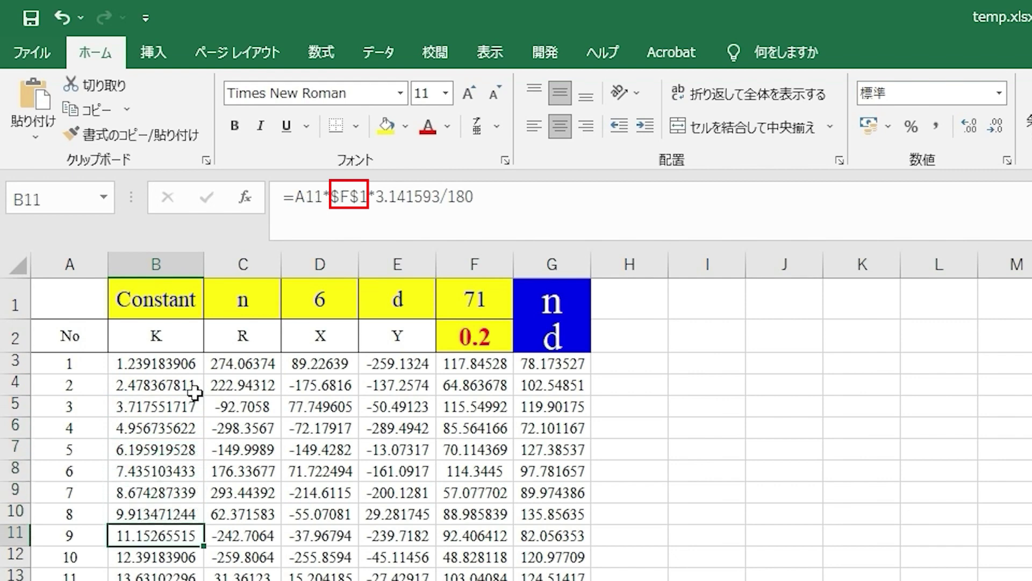
pyautogui.press('Down')
pyautogui.press('Down')
pyautogui.press('Down')
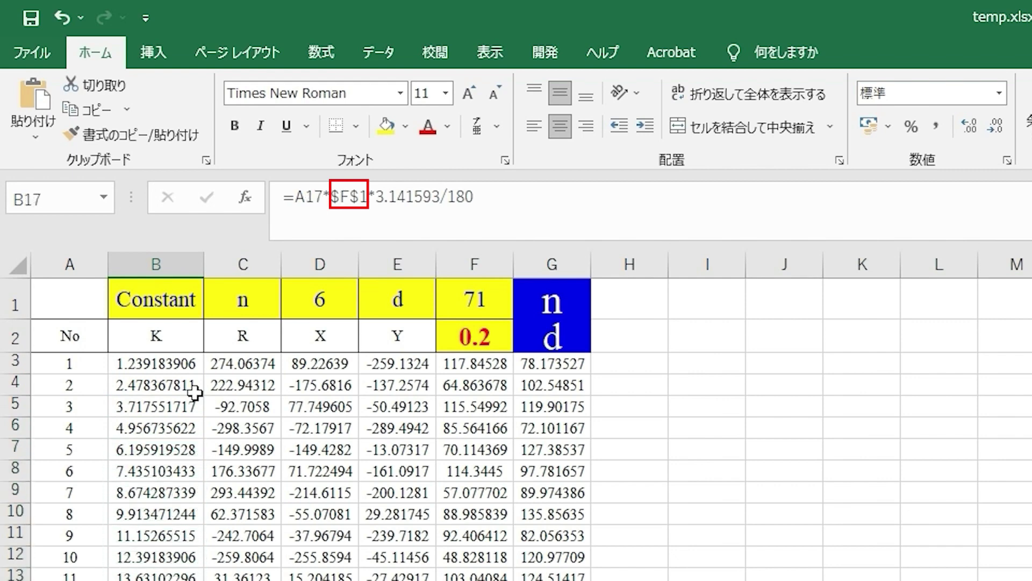
pyautogui.click(248, 363)
pyautogui.press('Down')
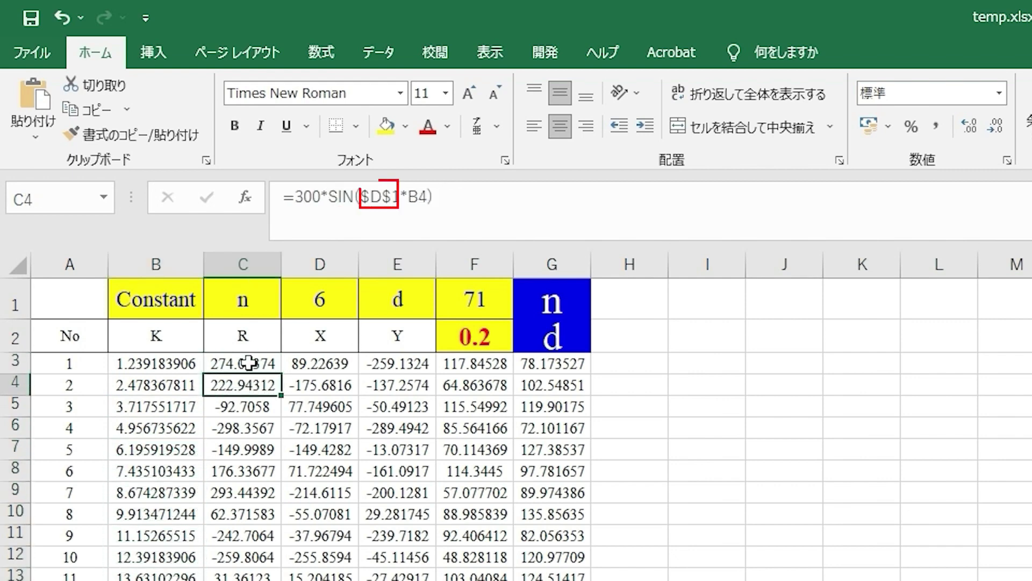
pyautogui.press('Down')
pyautogui.press('Down')
pyautogui.press('Down')
pyautogui.press('Down')
pyautogui.press('Down')
pyautogui.press('Down')
pyautogui.press('Down')
pyautogui.press('Down')
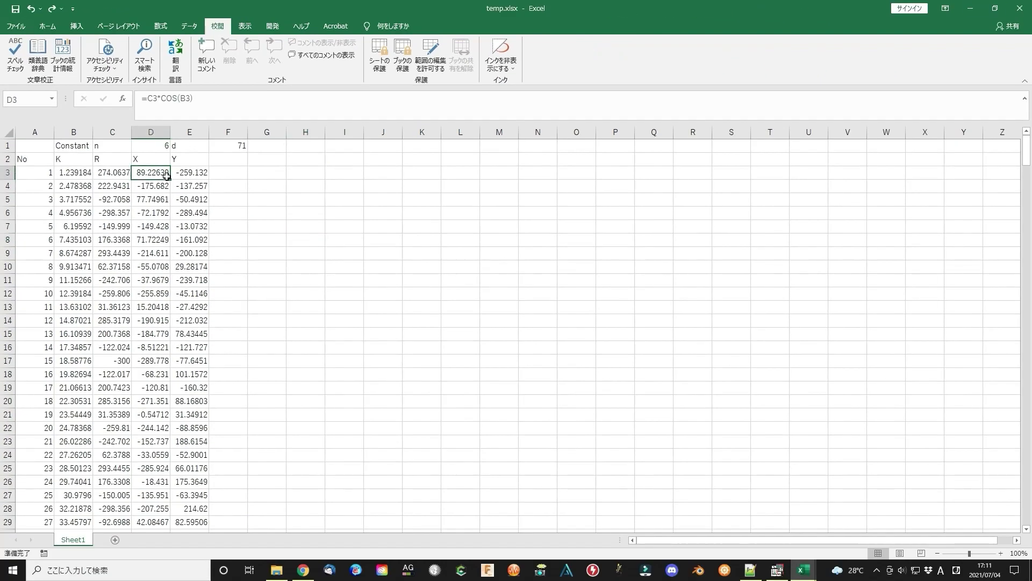
pyautogui.moveTo(151, 172)
pyautogui.mouseDown()
pyautogui.moveTo(207, 526)
pyautogui.moveTo(179, 412)
pyautogui.mouseUp()
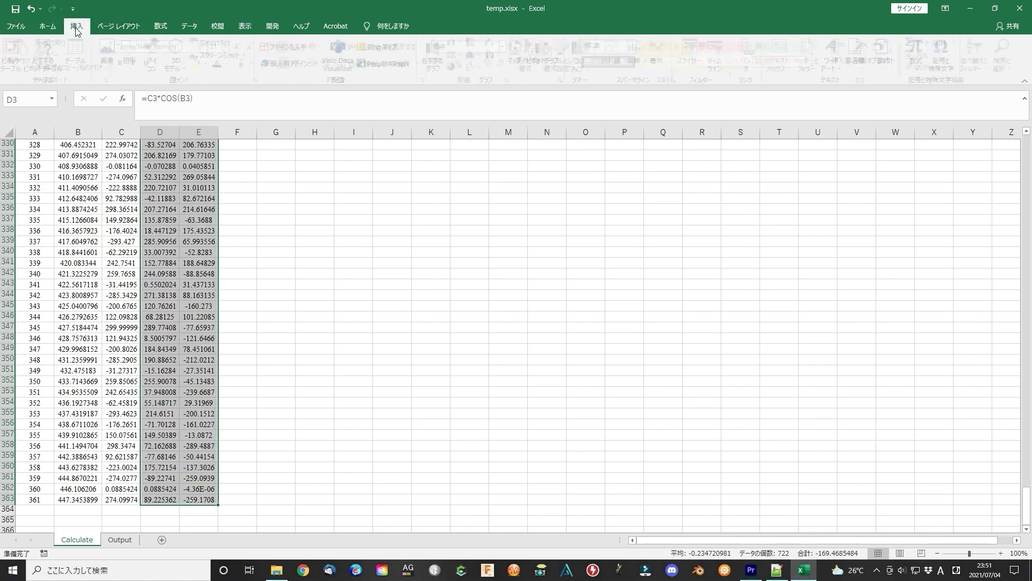
# Step: Insert a smooth-line scatter chart of X and Y and enlarge it
pyautogui.click(76, 24)
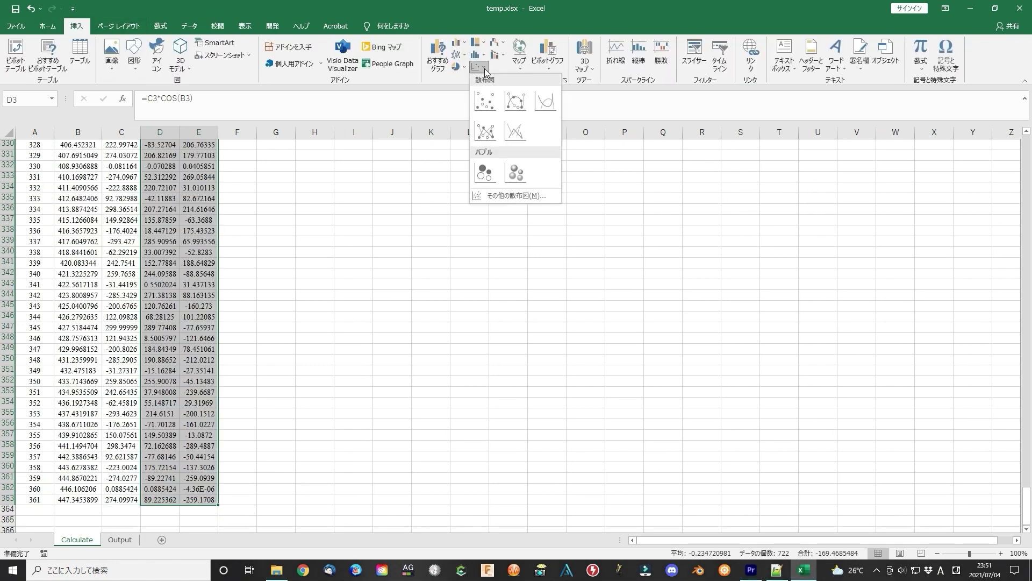
pyautogui.click(515, 100)
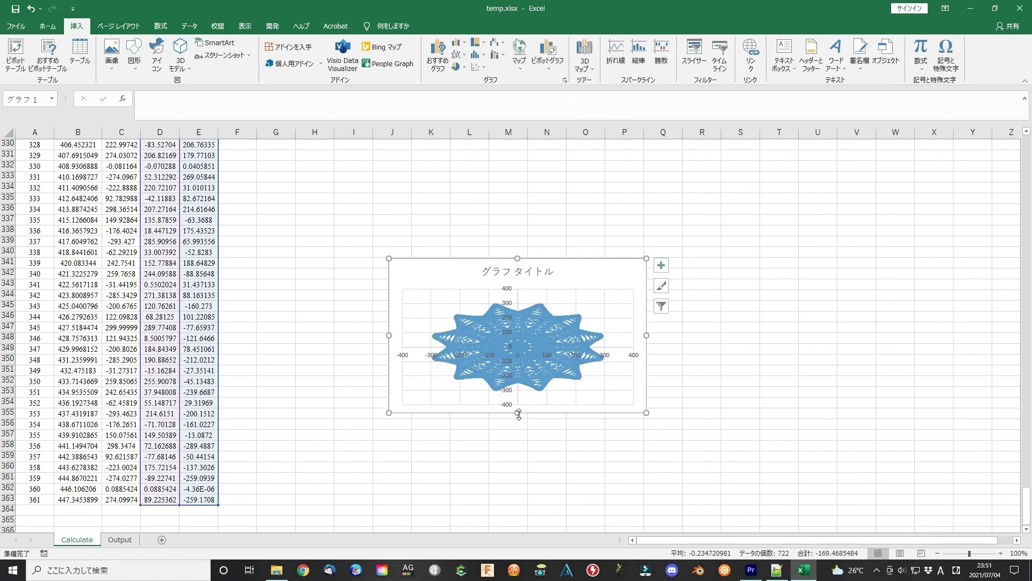
pyautogui.moveTo(518, 414); pyautogui.dragTo(517, 518)
pyautogui.moveTo(518, 259); pyautogui.dragTo(517, 162)
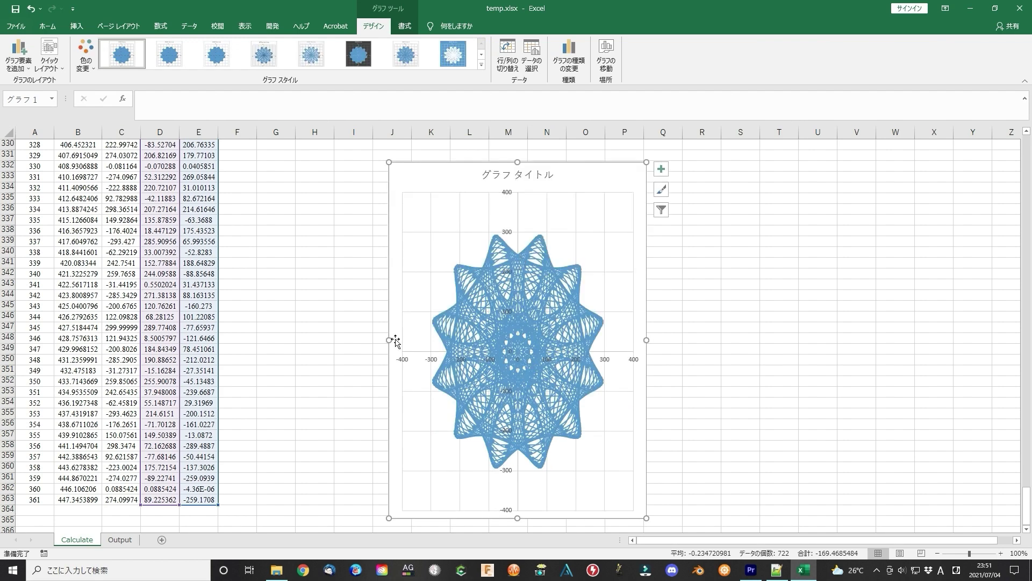
pyautogui.moveTo(390, 340); pyautogui.dragTo(293, 339)
pyautogui.moveTo(647, 339); pyautogui.dragTo(774, 339)
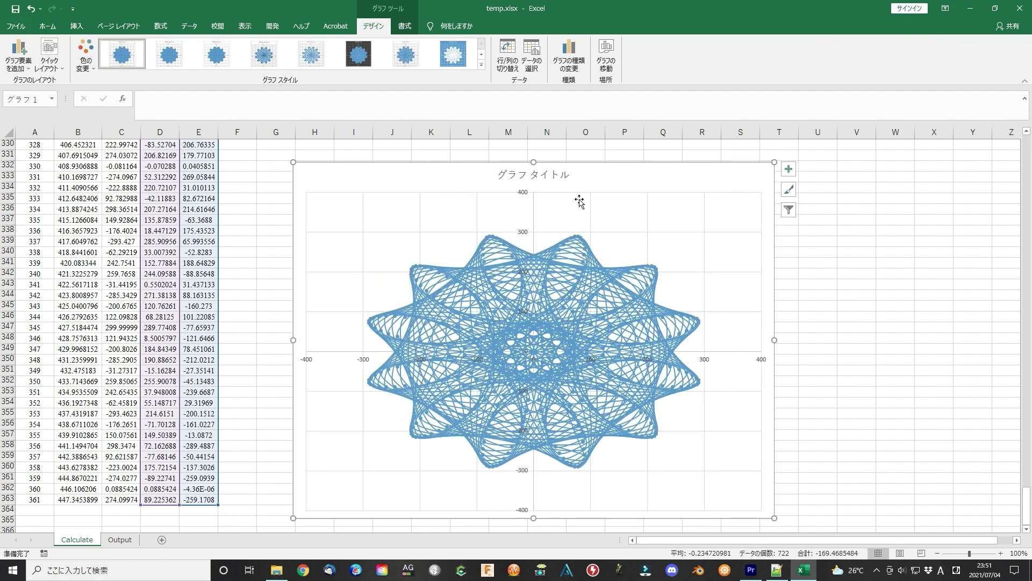
pyautogui.moveTo(530, 151); pyautogui.dragTo(531, 144)
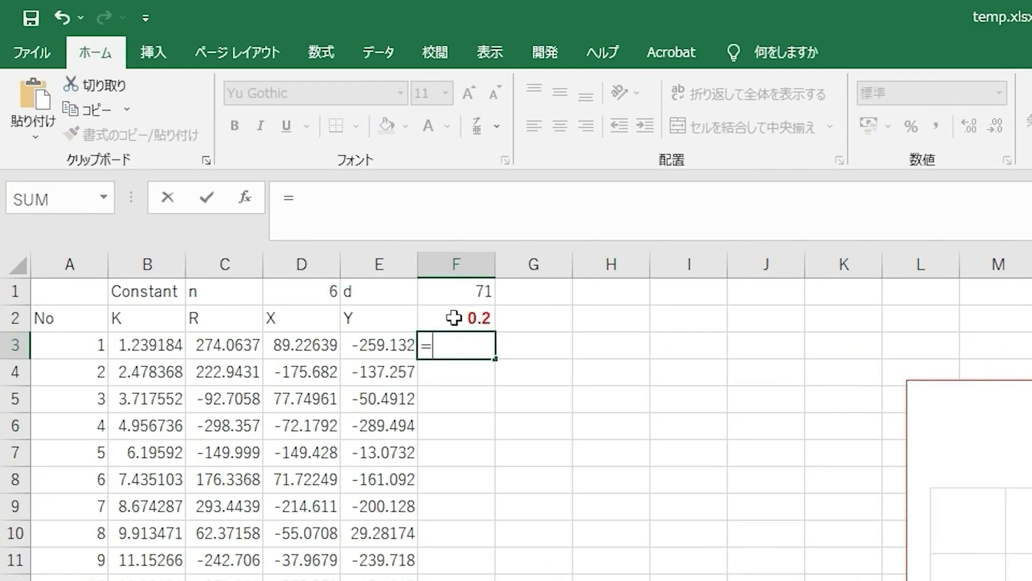
# Step: Enter scaled X in F3 as absolute $F$2 times D3 plus offset (0.2·X+100)
pyautogui.click(456, 316)
pyautogui.press('F4')
pyautogui.write('*')
pyautogui.click(305, 347)
pyautogui.write('+1')
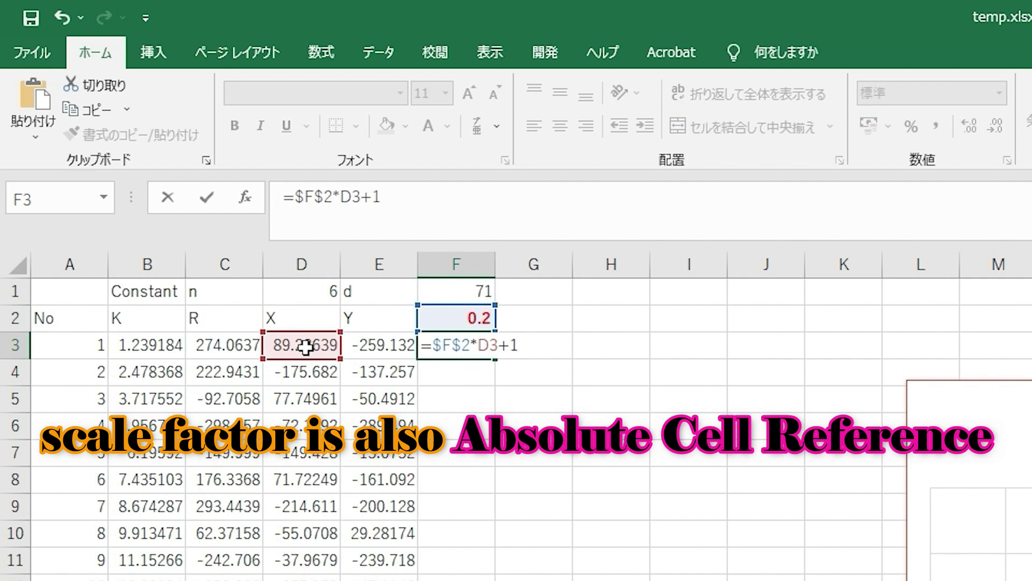
pyautogui.press('Return')
# Step: Enter scaled Y in G3 as absolute $F$2 times E3 plus offset (0.2·Y+130)
pyautogui.click(532, 345)
pyautogui.write('=')
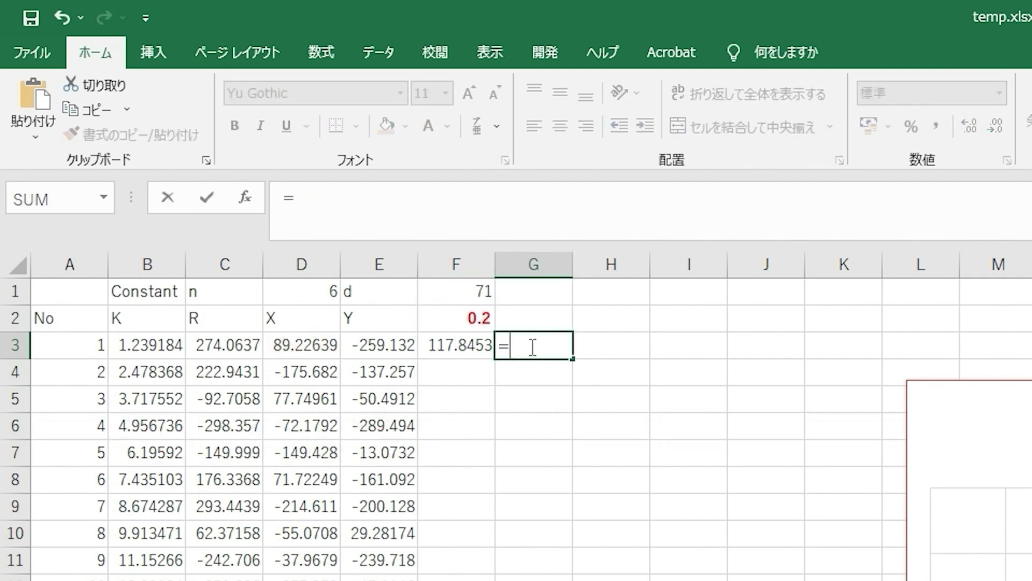
pyautogui.click(472, 319)
pyautogui.press('F4')
pyautogui.write('*')
pyautogui.click(365, 347)
pyautogui.write('+130')
pyautogui.press('Return')
# Step: Undo the stray reference in G3 and fill both offset formulas down to row 364
pyautogui.click(448, 346)
pyautogui.doubleClick(554, 345)
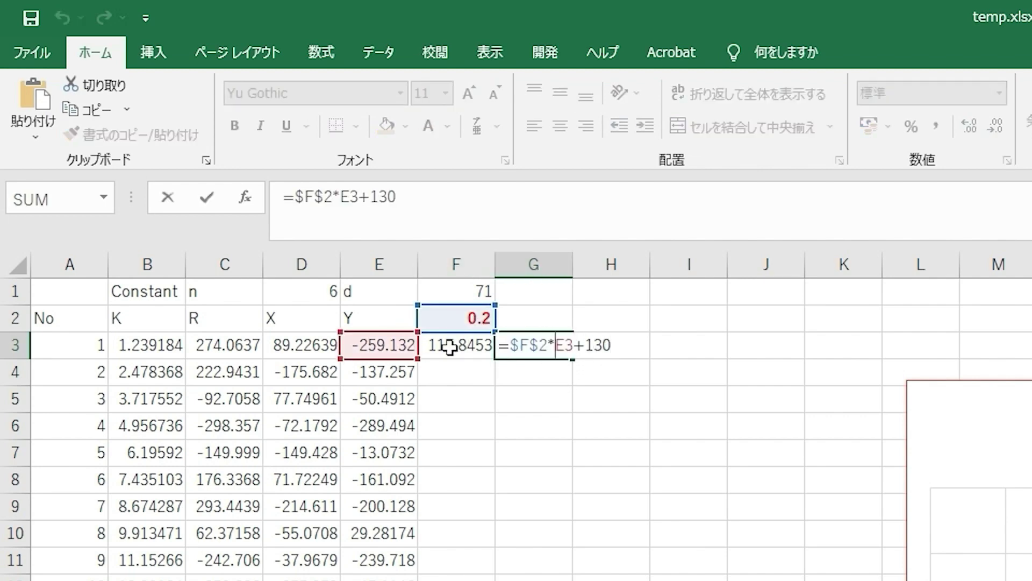
pyautogui.click(480, 399)
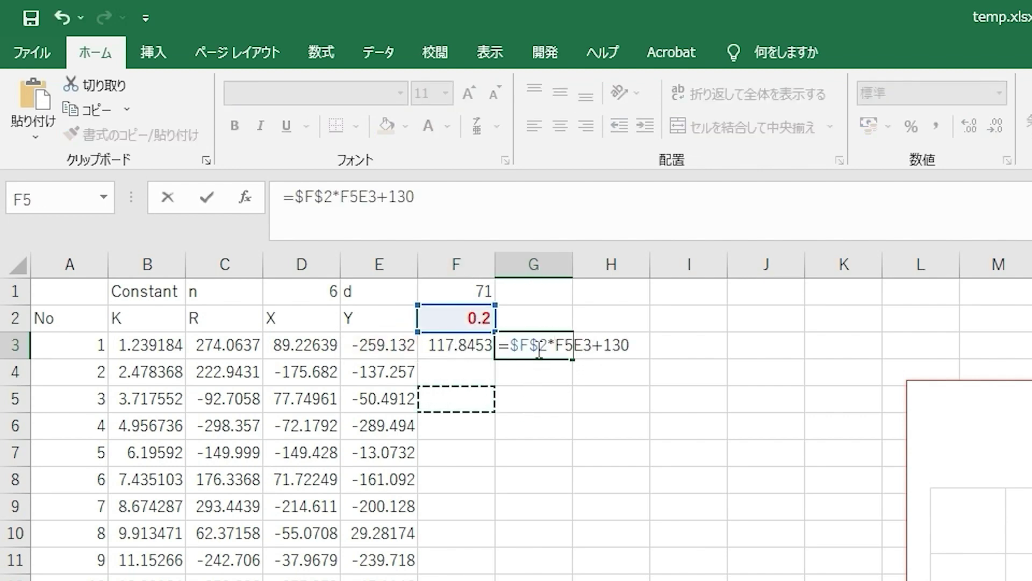
pyautogui.hotkey('ctrl', 'z')
pyautogui.press('Escape')
pyautogui.click(484, 351)
pyautogui.moveTo(302, 345)
pyautogui.mouseDown()
pyautogui.moveTo(557, 347)
pyautogui.moveTo(396, 496)
pyautogui.moveTo(291, 475)
pyautogui.moveTo(198, 15)
pyautogui.moveTo(249, 188)
pyautogui.mouseUp()
# Step: Copy F3:G364 onto a new Sheet2, pasting values only
pyautogui.hotkey('ctrl', 'c')
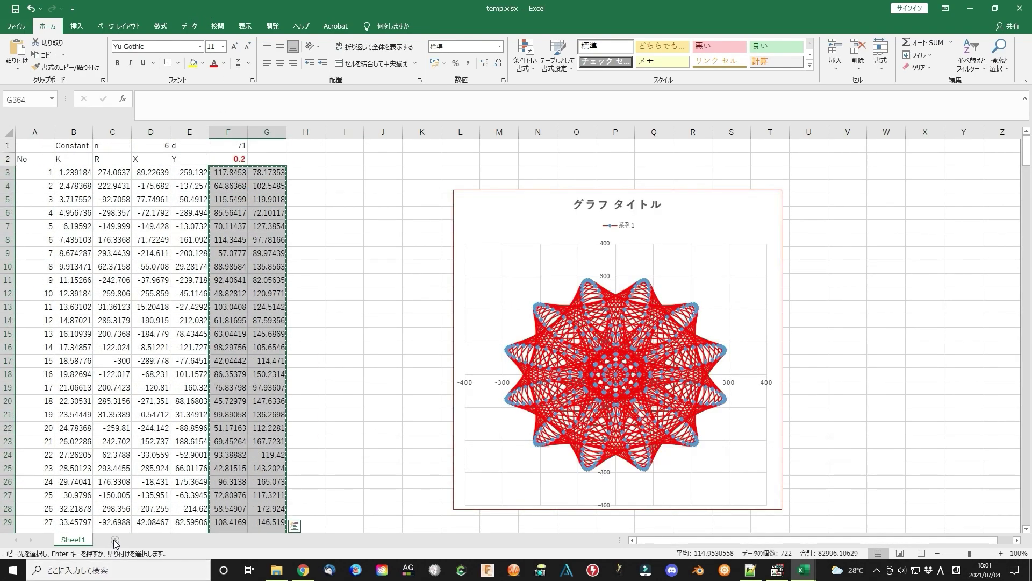
pyautogui.click(115, 539)
pyautogui.hotkey('ctrl', 'v')
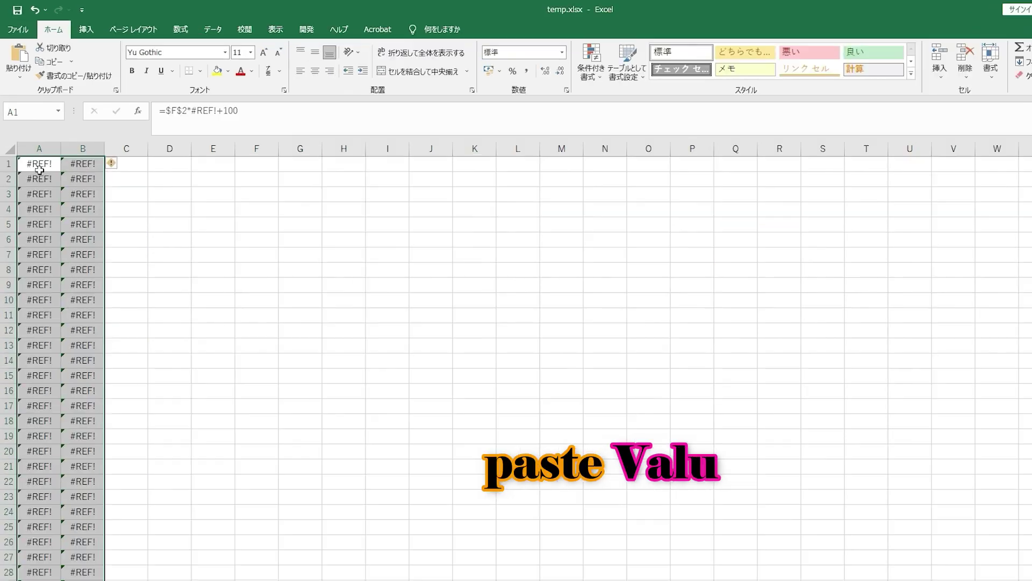
pyautogui.rightClick(38, 148)
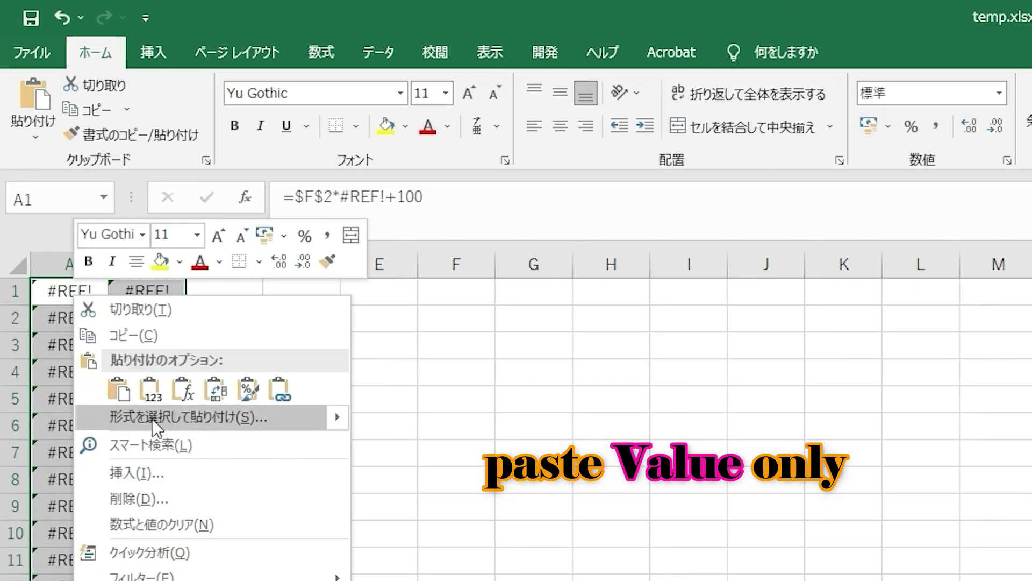
pyautogui.click(155, 418)
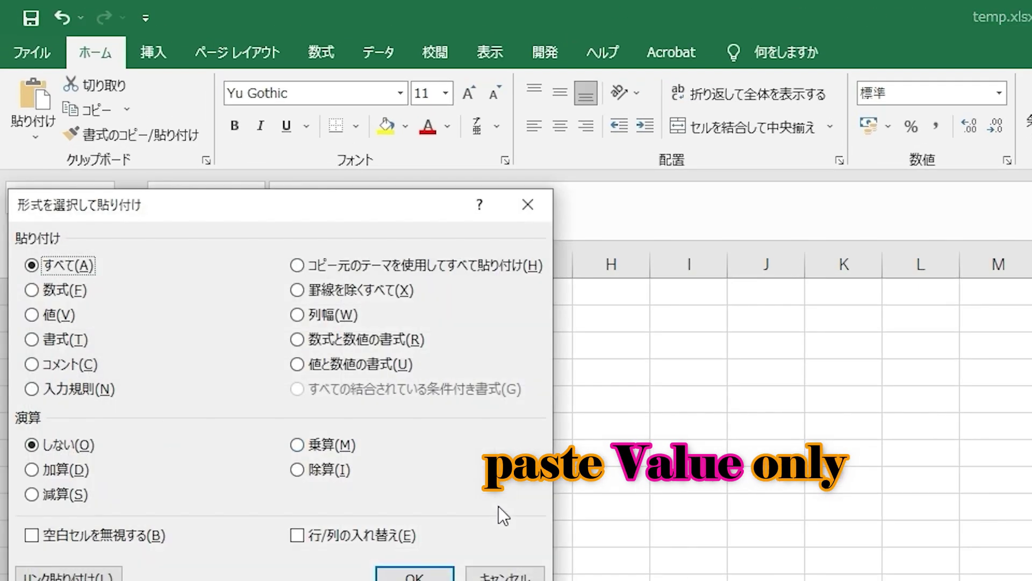
pyautogui.click(30, 315)
pyautogui.click(412, 574)
# Step: Format the pasted columns as Number with three decimal places
pyautogui.rightClick(80, 301)
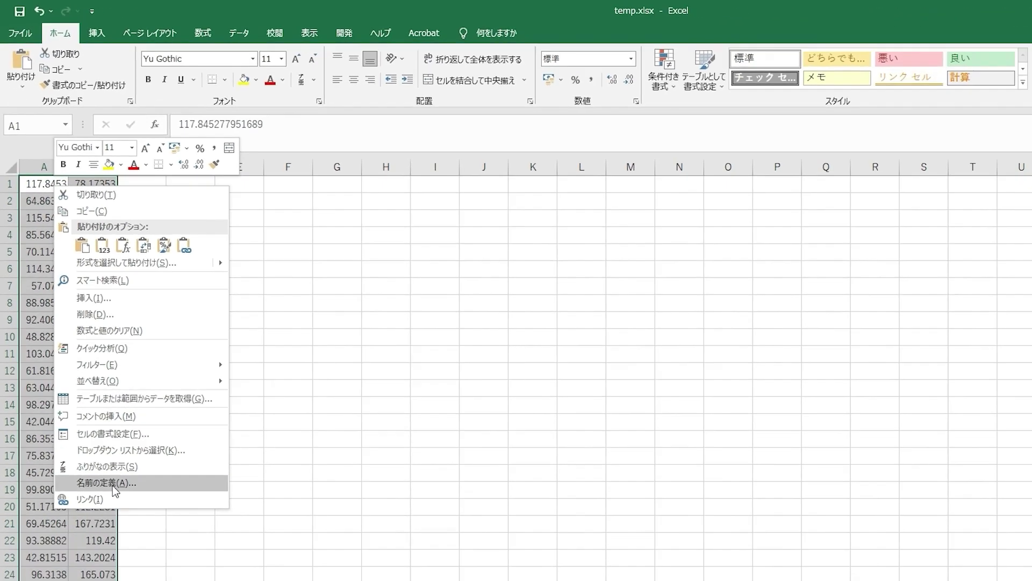
pyautogui.click(137, 457)
pyautogui.moveTo(88, 201); pyautogui.dragTo(338, 173)
pyautogui.click(289, 221)
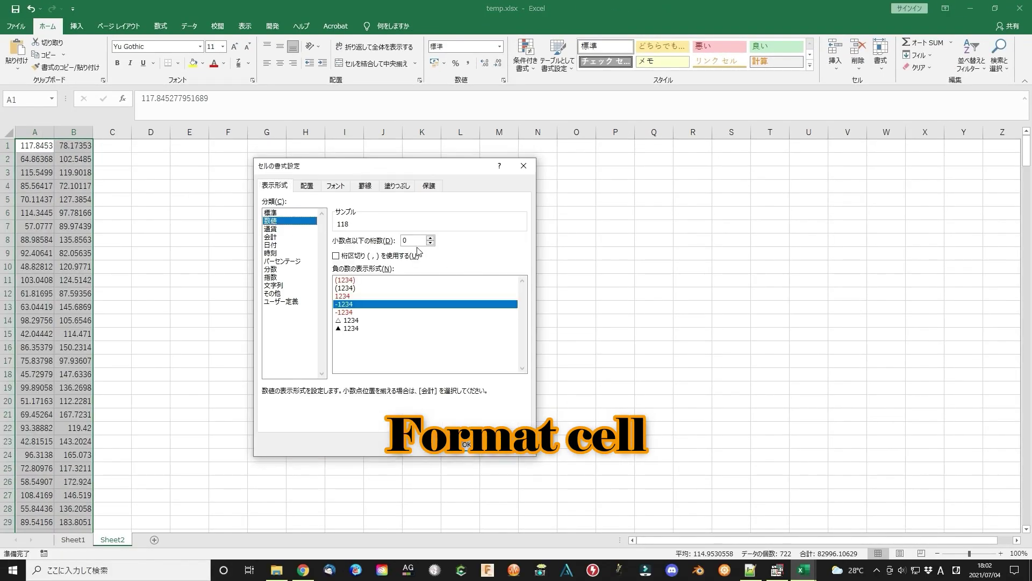
pyautogui.click(476, 445)
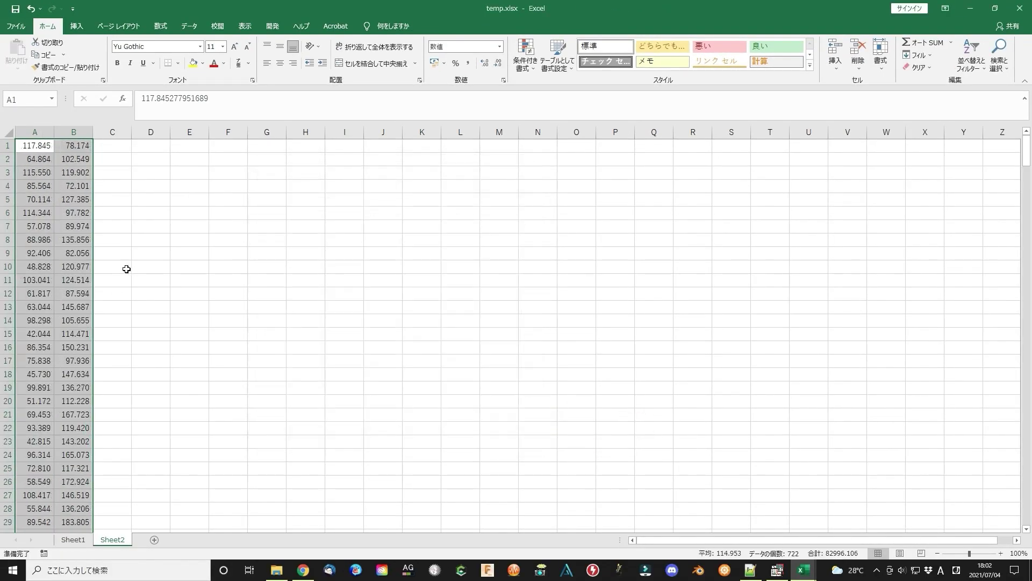
pyautogui.click(16, 26)
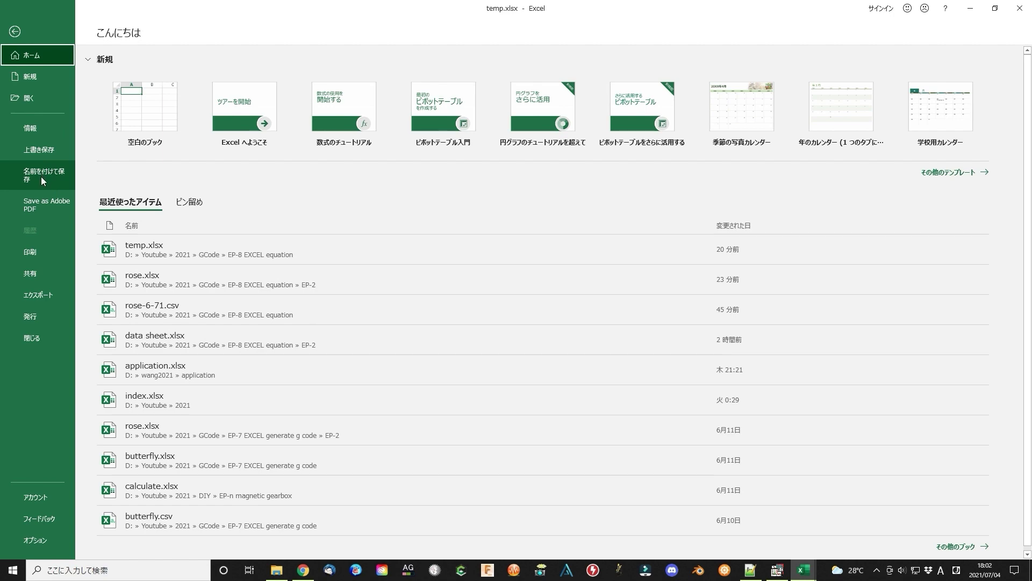
# Step: Save the sheet as a CSV UTF-8 file in the EP-8 EXCEL equation folder
pyautogui.click(41, 177)
pyautogui.click(333, 121)
pyautogui.click(230, 230)
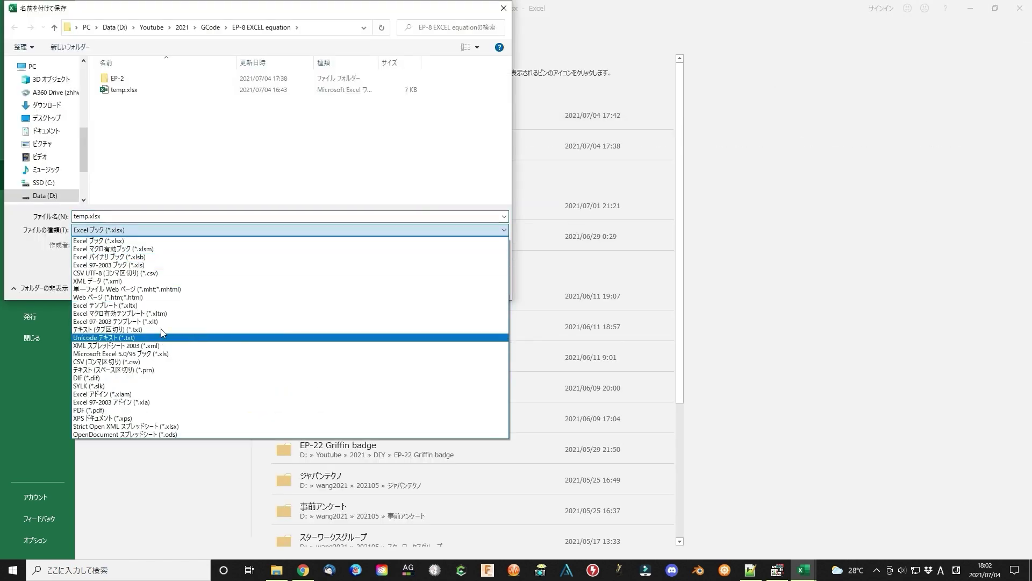
pyautogui.click(153, 273)
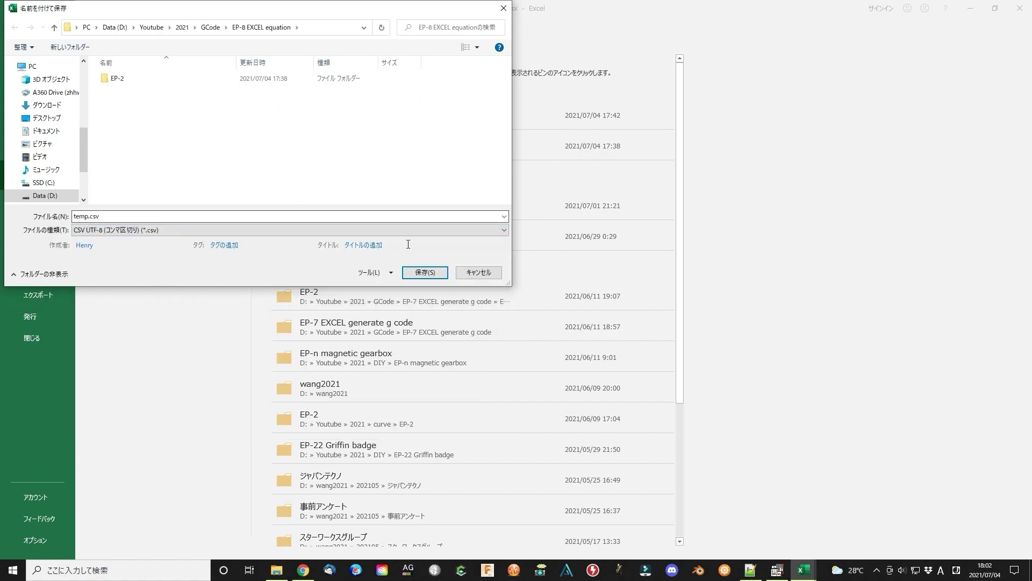
pyautogui.click(425, 272)
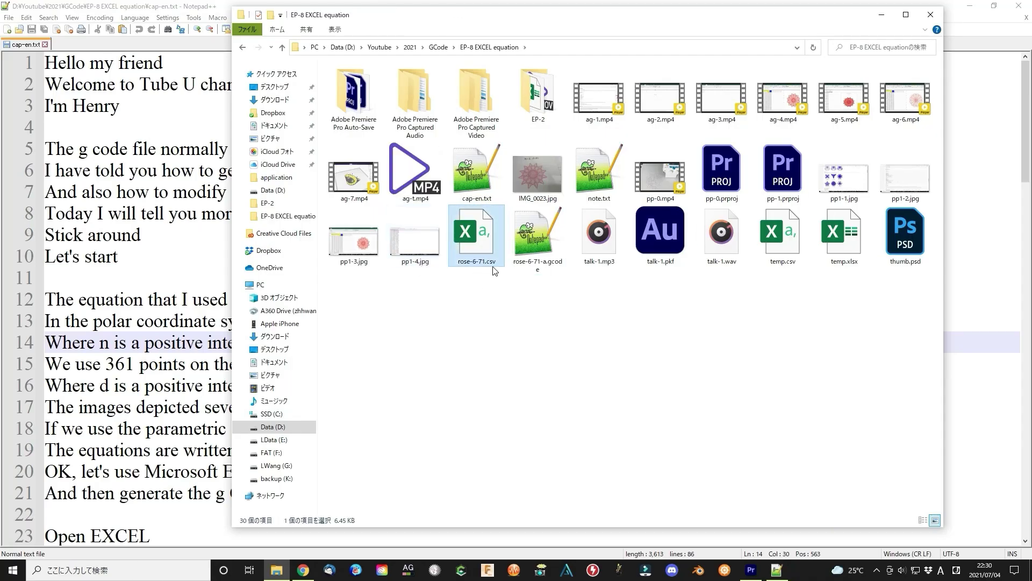
# Step: Rename rose-6-71.csv to rose-6-71.gcode and open it in Notepad++
pyautogui.click(488, 263)
pyautogui.write('gcode')
pyautogui.press('Return')
pyautogui.press('Return')
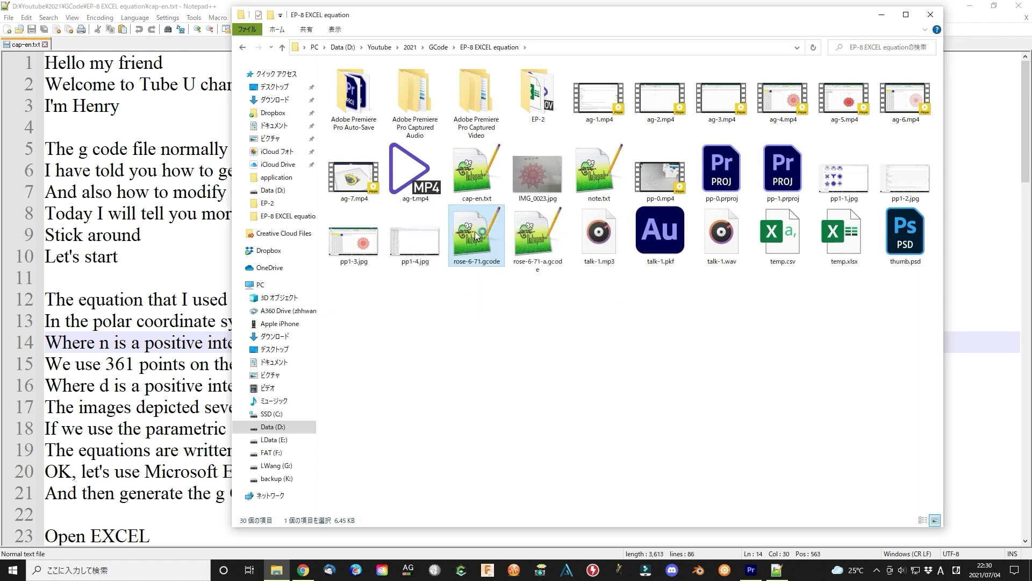
pyautogui.doubleClick(475, 232)
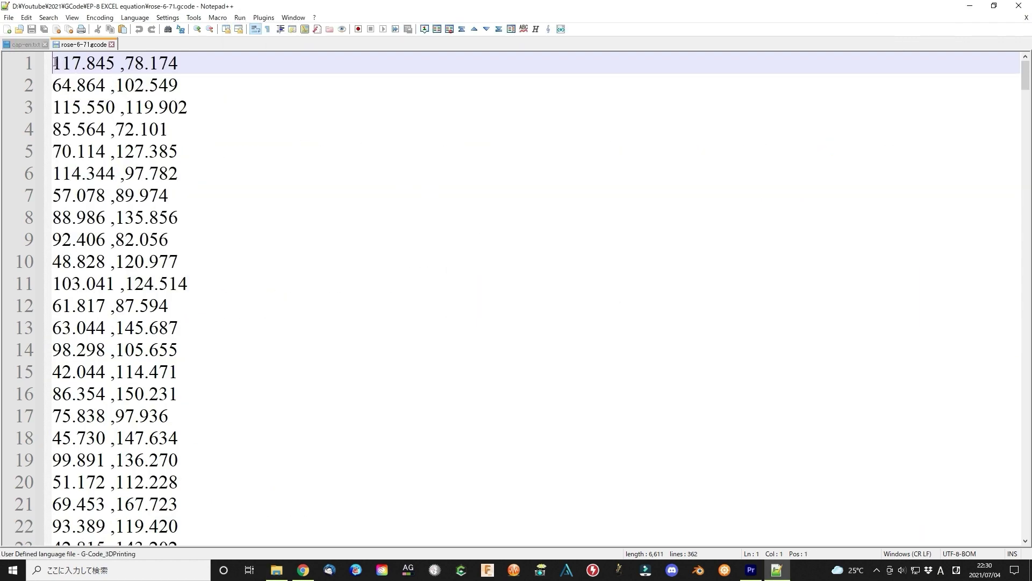
# Step: Regex-replace ^ with 'G0 X' so all 362 lines of rose-6-71.gcode start with it
pyautogui.click(49, 16)
pyautogui.click(145, 125)
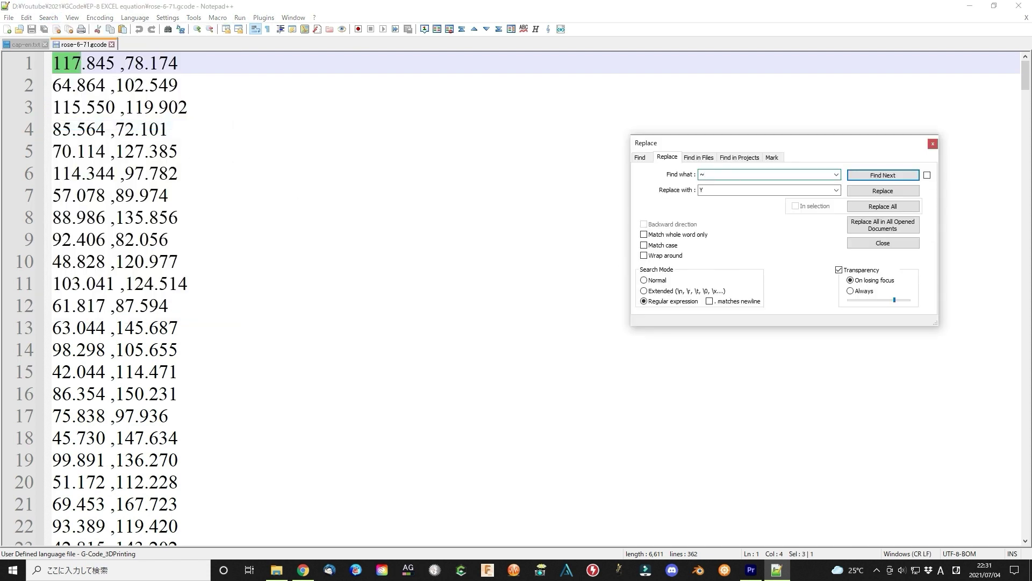
pyautogui.press('Tab')
pyautogui.write('G0 X')
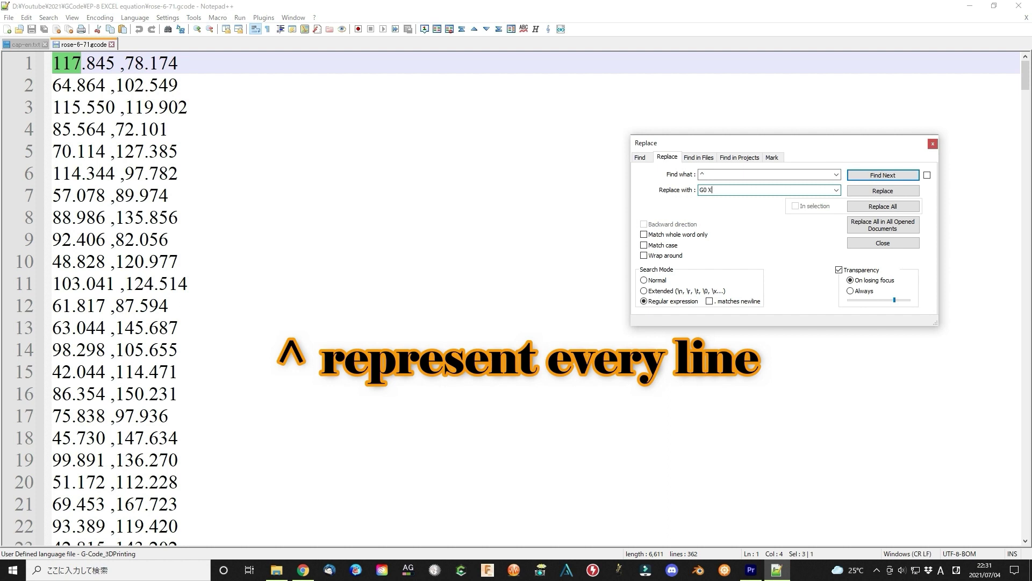
pyautogui.click(882, 207)
pyautogui.click(724, 189)
pyautogui.write('Y')
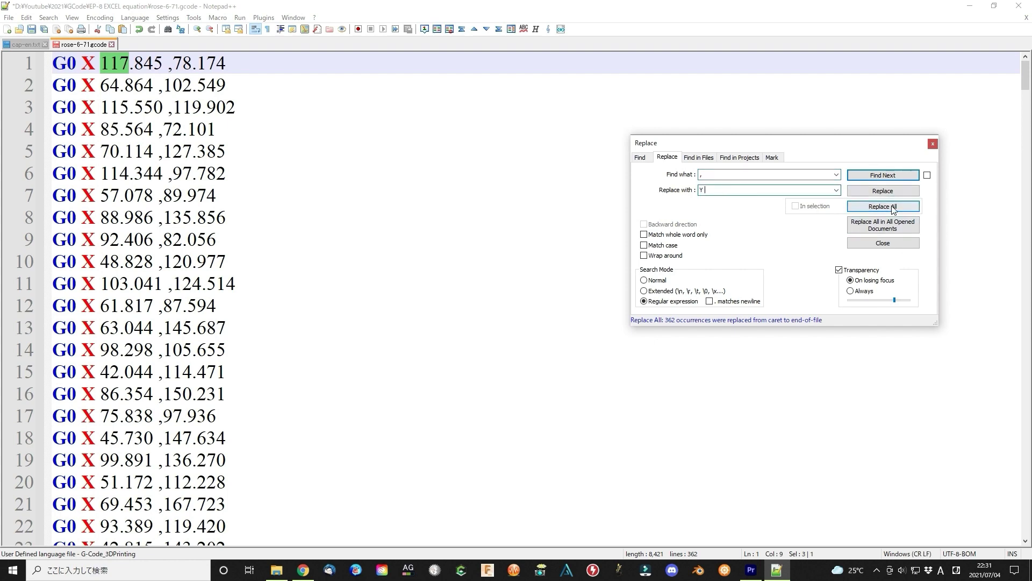
# Step: Replace every comma with Y and add blank lines at the top of rose-6-71.gcode
pyautogui.click(887, 208)
pyautogui.press('Escape')
pyautogui.hotkey('ctrl', 'Home')
pyautogui.press('Return')
pyautogui.press('Return')
pyautogui.press('Up')
pyautogui.press('Up')
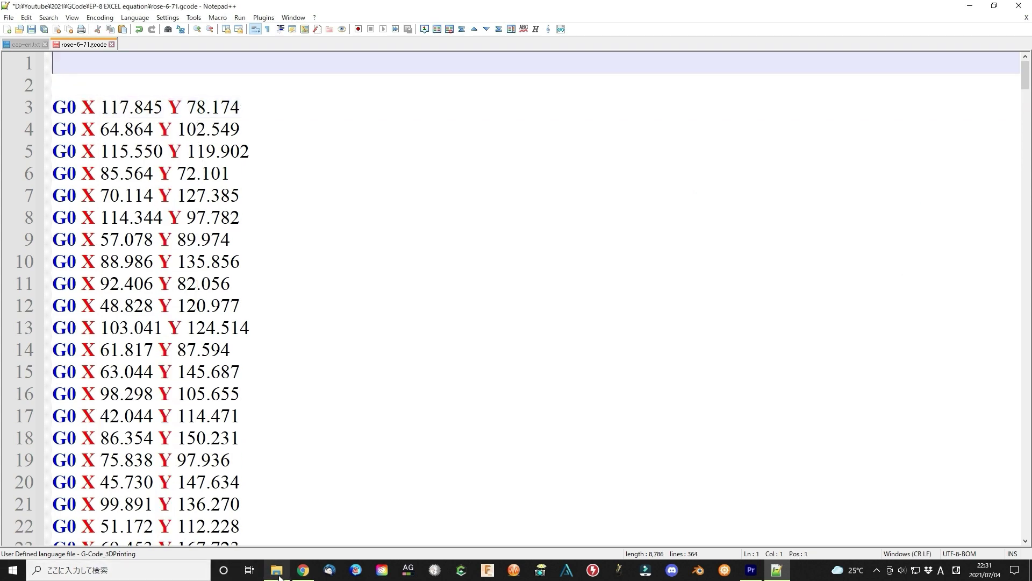
# Step: Copy the ten-line header from rose-6-71-a.gcode to the top of rose-6-71.gcode
pyautogui.click(276, 571)
pyautogui.doubleClick(538, 240)
pyautogui.moveTo(167, 295); pyautogui.dragTo(52, 63)
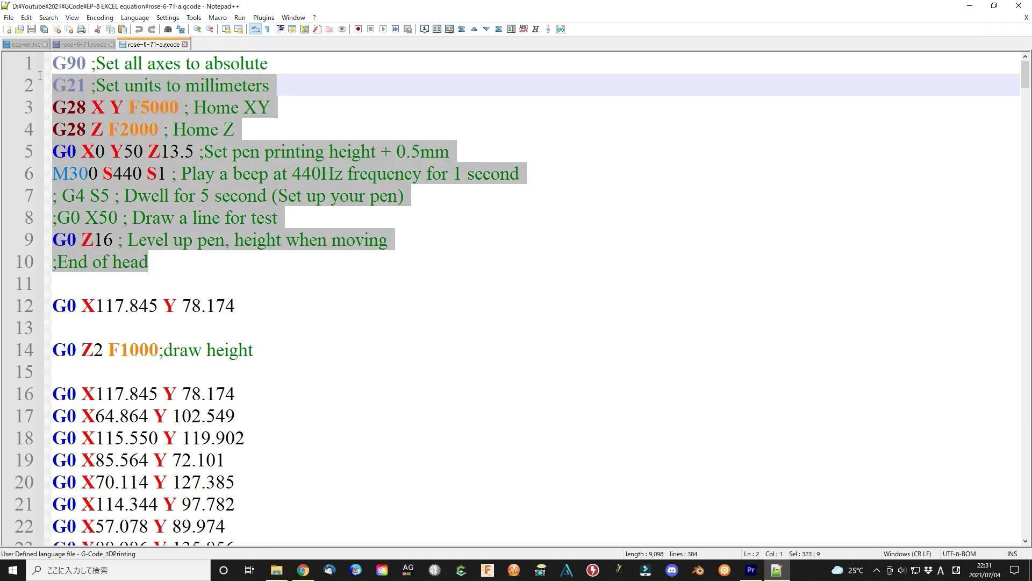
pyautogui.click(78, 46)
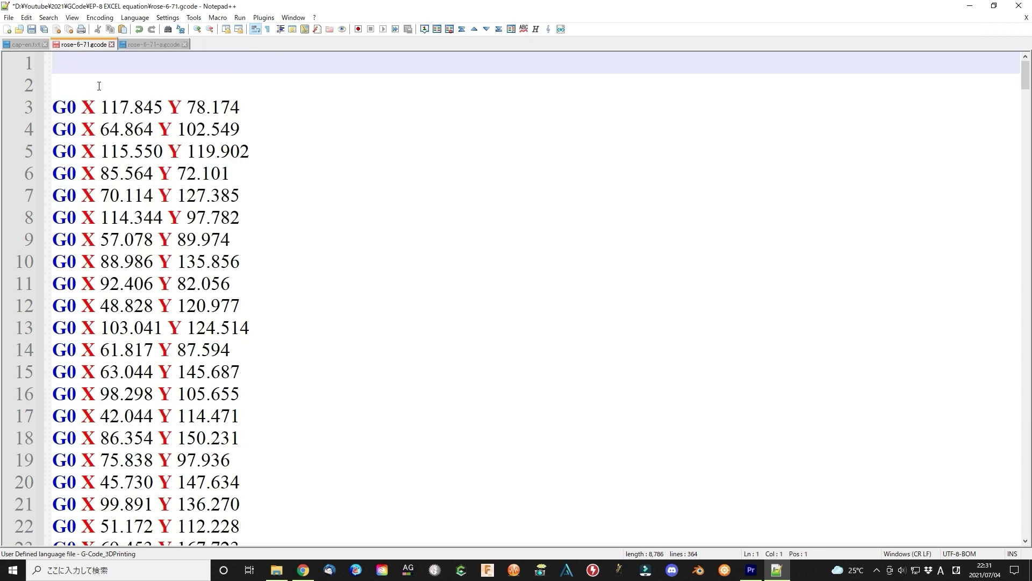
pyautogui.hotkey('ctrl', 'v')
pyautogui.press('Return')
pyautogui.press('Return')
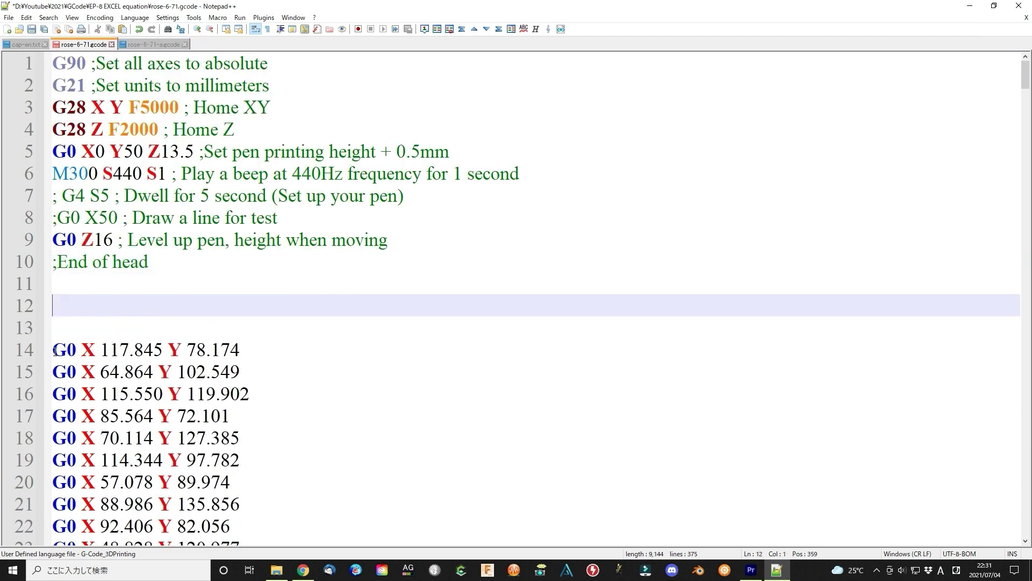
# Step: Duplicate the first coordinate move onto line 12 and add a pen-down line after it
pyautogui.moveTo(53, 351); pyautogui.dragTo(273, 351)
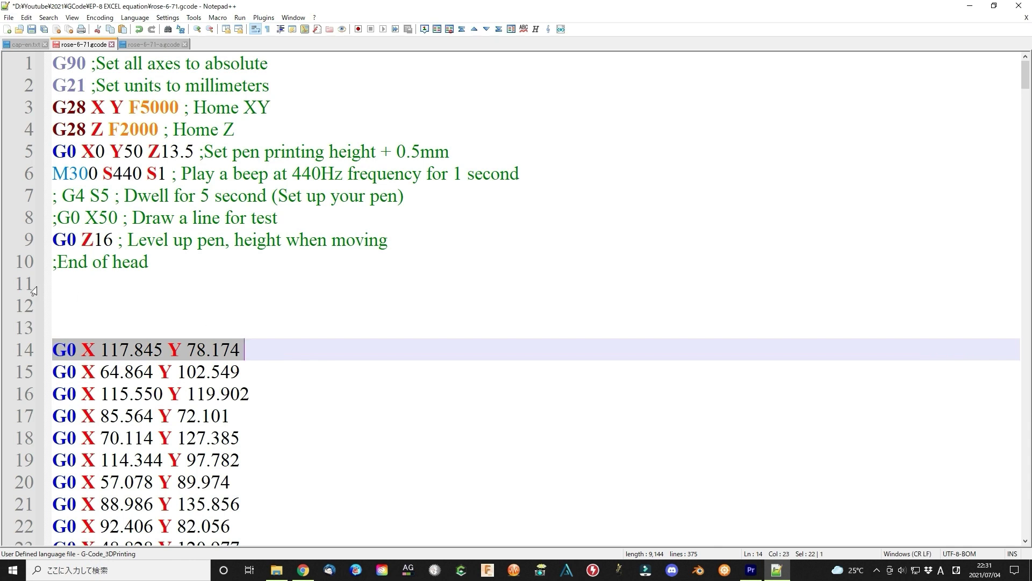
pyautogui.hotkey('ctrl', 'c')
pyautogui.click(68, 298)
pyautogui.hotkey('ctrl', 'v')
pyautogui.press('Down')
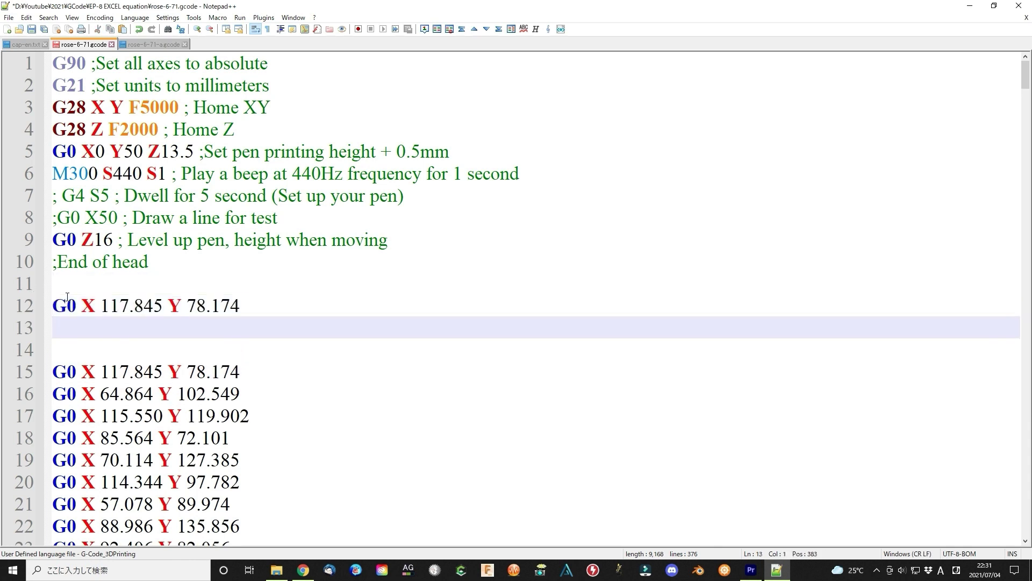
pyautogui.press('Return')
pyautogui.write('G0 Z2 ')
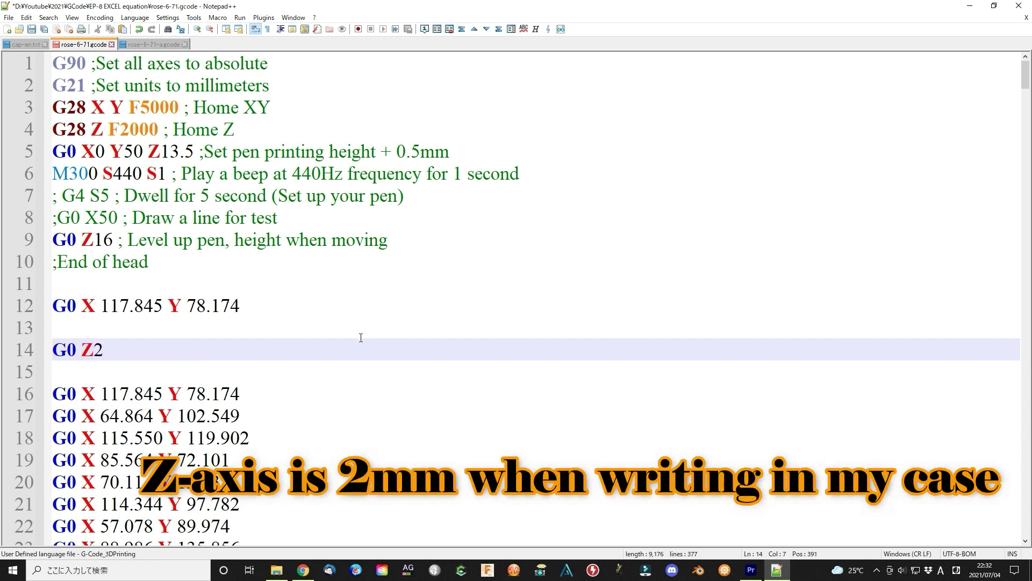
pyautogui.write('F')
pyautogui.press('Escape')
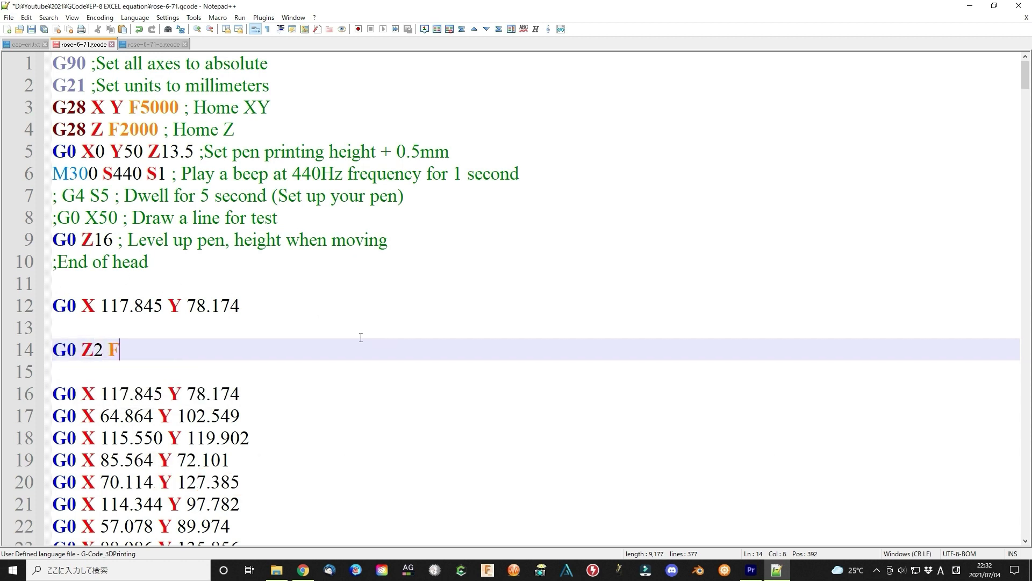
pyautogui.write('1000')
pyautogui.press('Down')
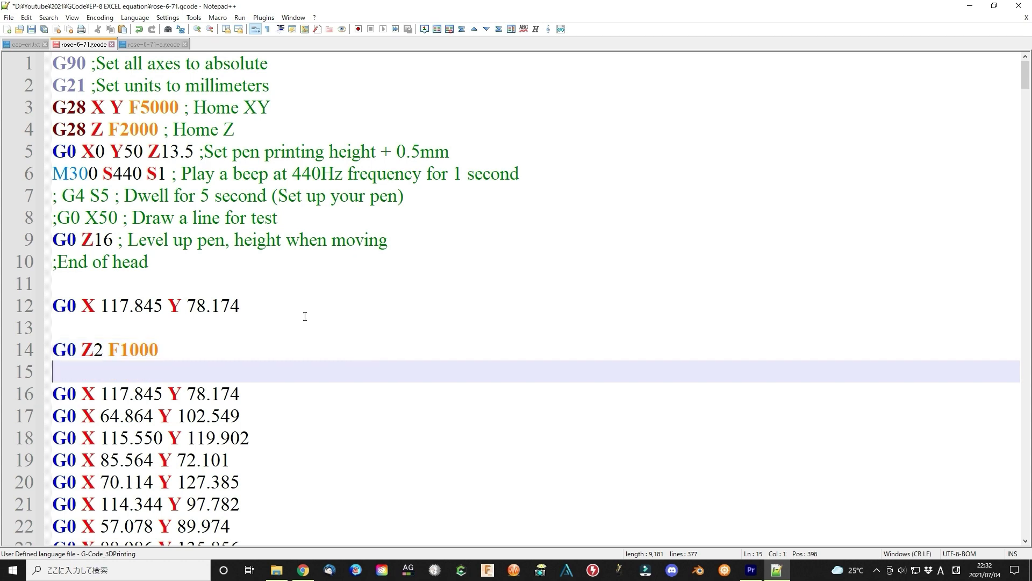
# Step: Replace the stray end text with the M18-to-;Finish footer copied from rose-6-71-a.gcode
pyautogui.click(147, 43)
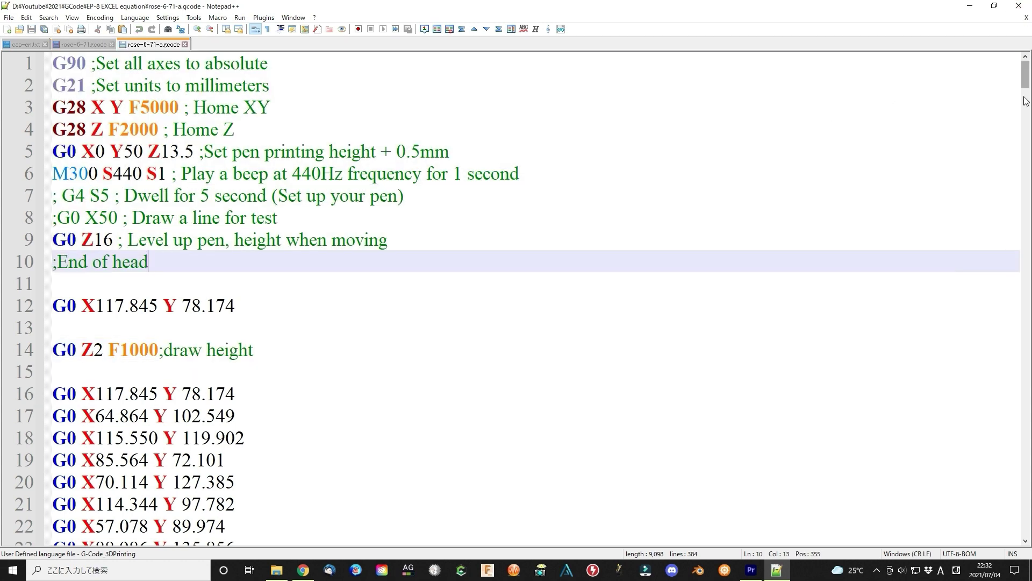
pyautogui.moveTo(1026, 74); pyautogui.dragTo(1027, 523)
pyautogui.click(52, 394)
pyautogui.keyDown('shift'); pyautogui.click(139, 526); pyautogui.keyUp('shift')
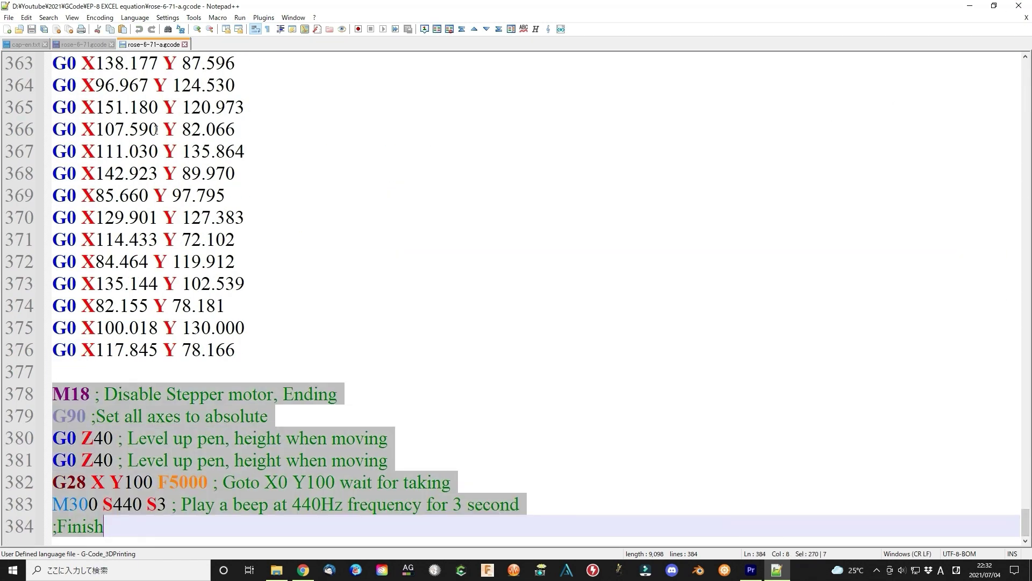
pyautogui.click(82, 44)
pyautogui.moveTo(1026, 74)
pyautogui.mouseDown()
pyautogui.moveTo(1016, 337)
pyautogui.moveTo(1026, 523)
pyautogui.mouseUp()
pyautogui.moveTo(53, 526); pyautogui.dragTo(101, 526)
pyautogui.press('BackSpace')
pyautogui.hotkey('ctrl', 'v')
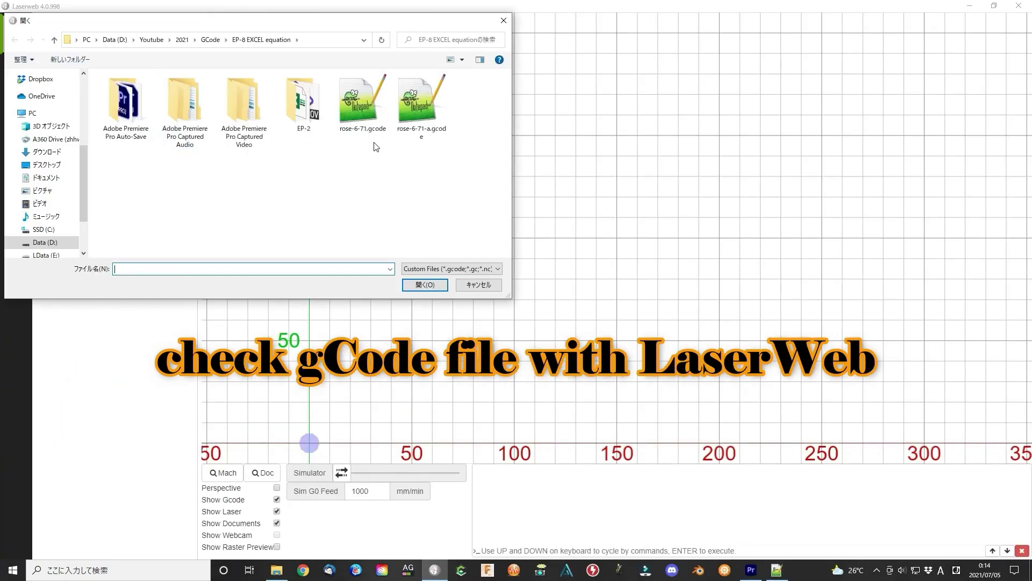
# Step: Select rose-6-71.gcode in the Open dialog and load it into LaserWeb
pyautogui.click(363, 106)
pyautogui.click(426, 284)
pyautogui.scroll(5, 449, 67)
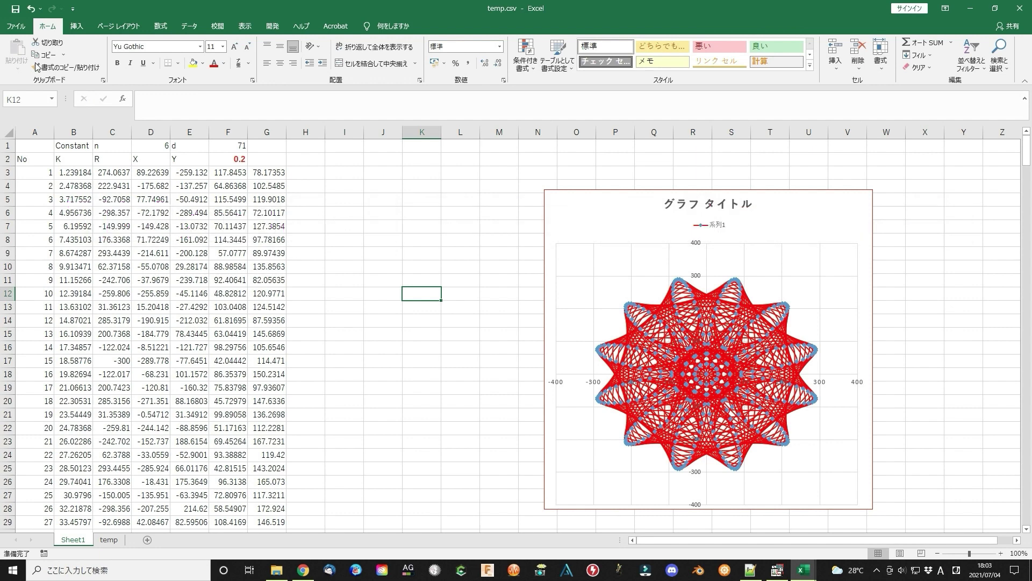
# Step: Enable the Developer (開発) tab under Customize Ribbon in Excel Options, then show its commands
pyautogui.click(16, 26)
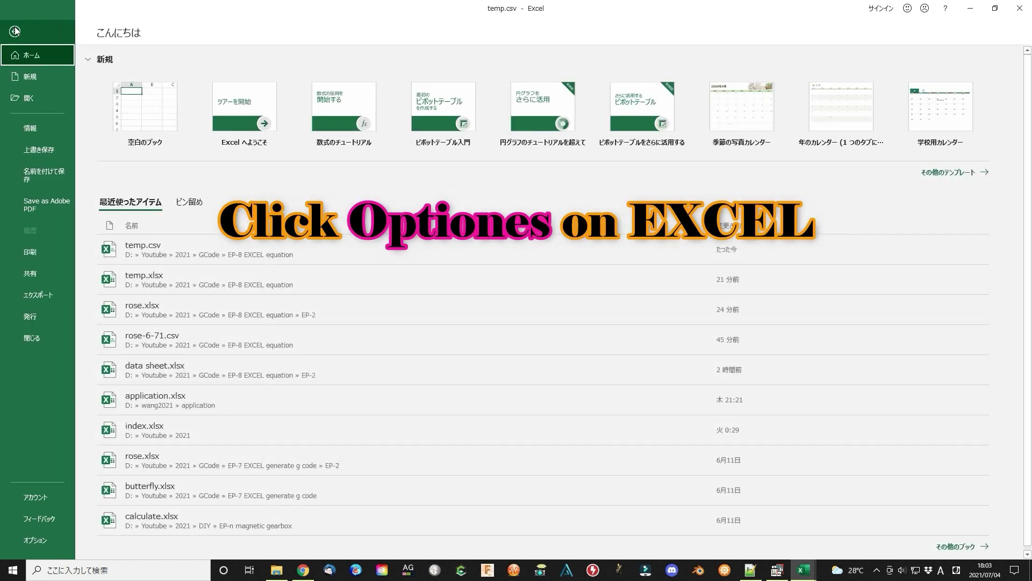
pyautogui.click(34, 543)
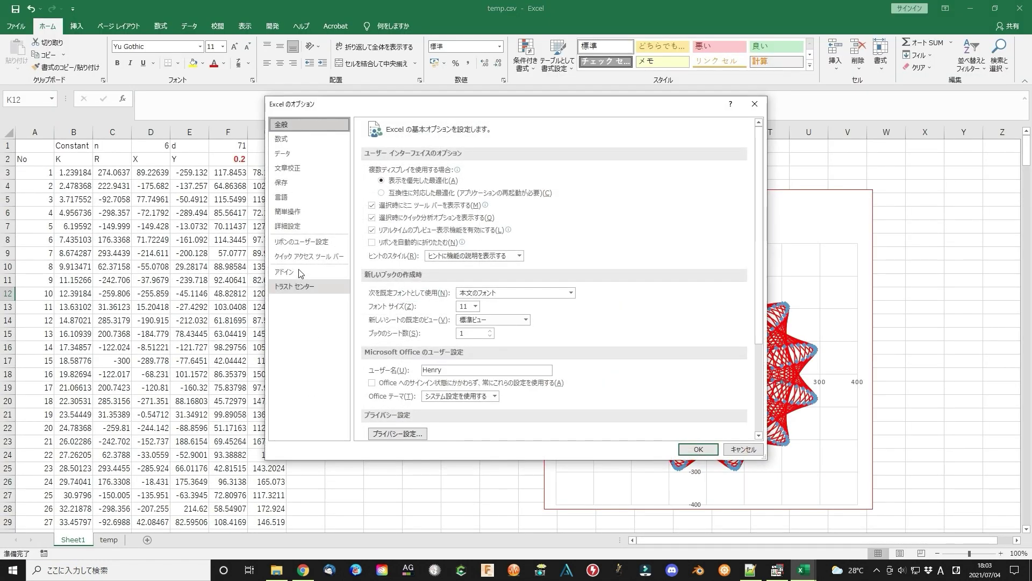
pyautogui.click(294, 242)
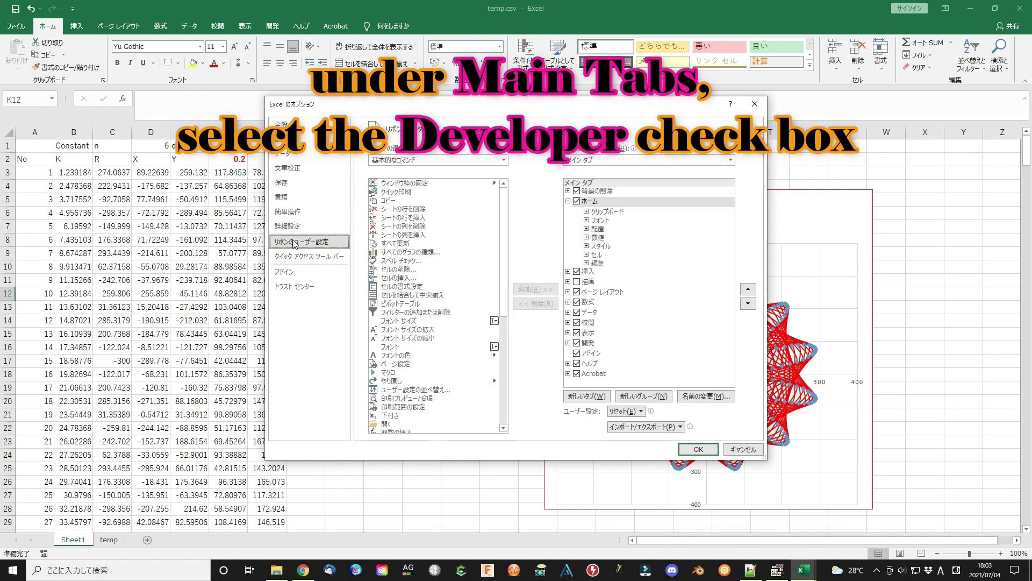
pyautogui.scroll(-8, 439, 299)
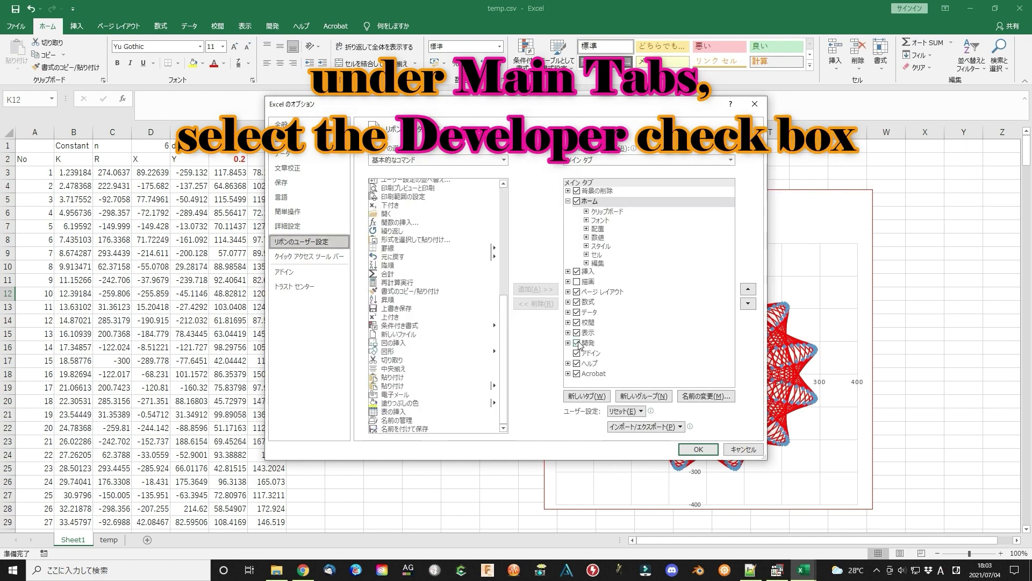
pyautogui.click(578, 345)
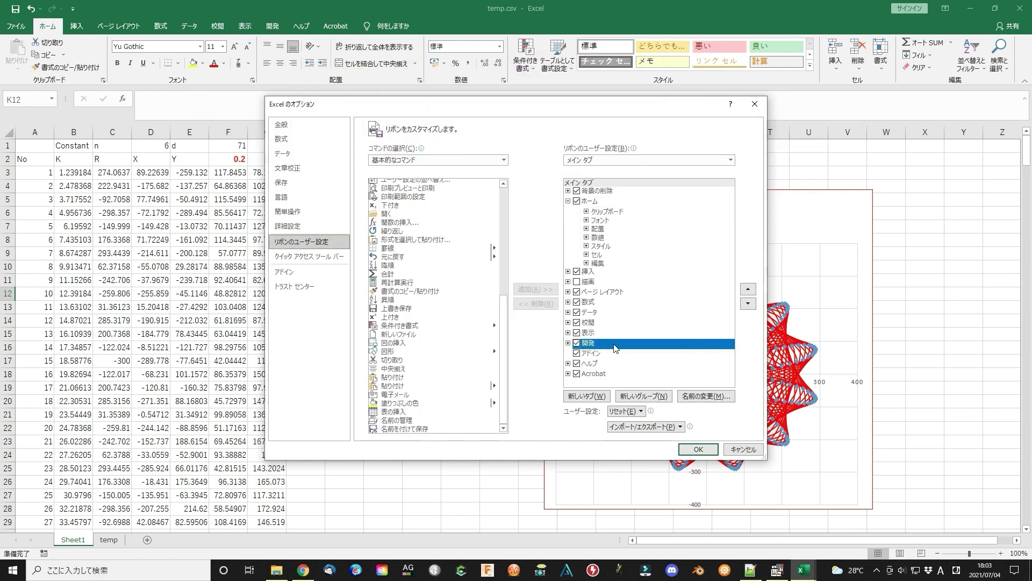
pyautogui.click(698, 449)
pyautogui.click(305, 159)
pyautogui.click(273, 27)
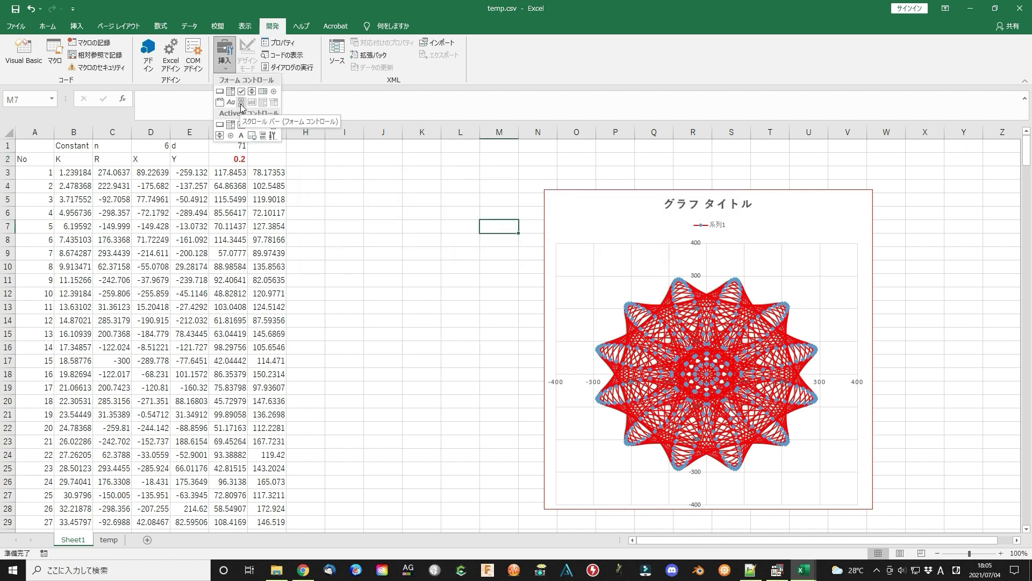
# Step: Draw a scroll bar with maximum 200, linked to cell $D$1 (n)
pyautogui.click(243, 108)
pyautogui.moveTo(324, 153)
pyautogui.mouseDown()
pyautogui.moveTo(471, 188)
pyautogui.moveTo(514, 172)
pyautogui.mouseUp()
pyautogui.rightClick(405, 164)
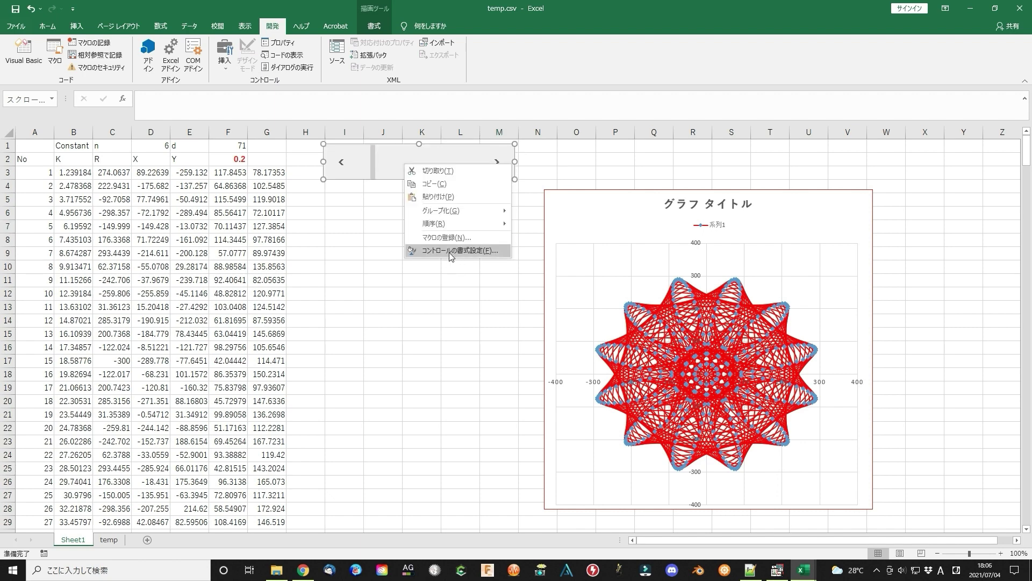
pyautogui.click(449, 252)
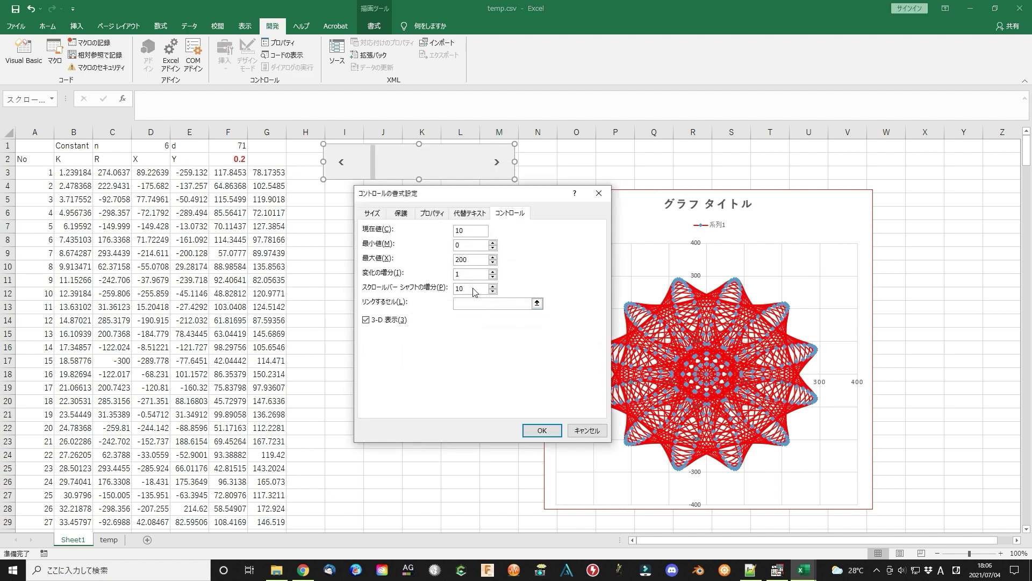
pyautogui.click(505, 305)
pyautogui.click(537, 304)
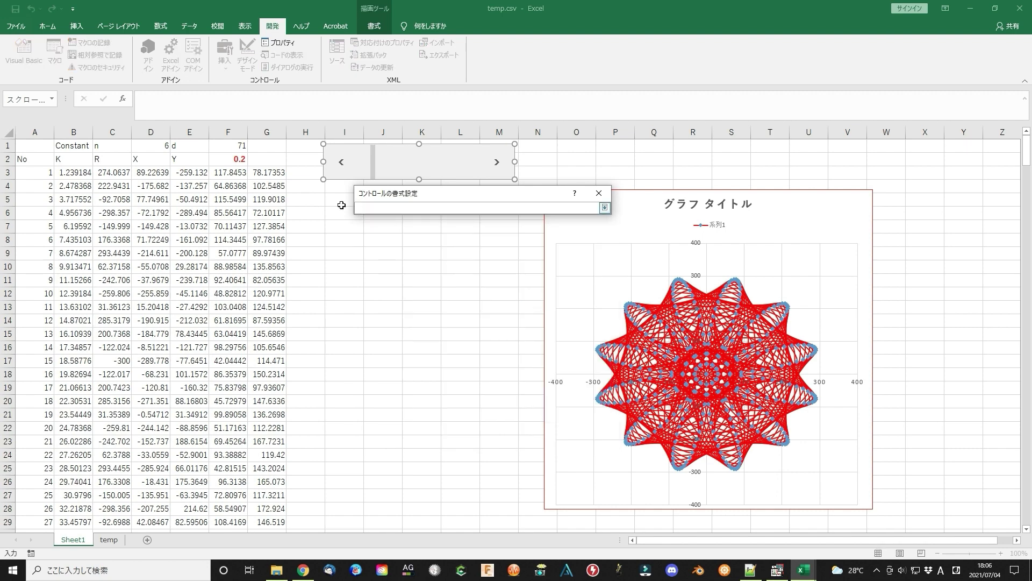
pyautogui.click(151, 148)
pyautogui.press('Return')
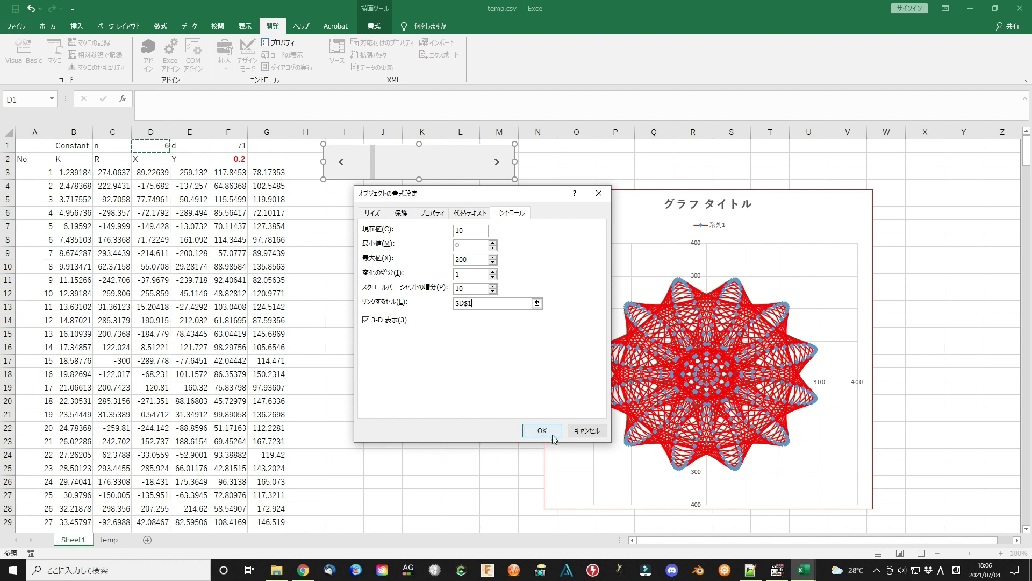
pyautogui.click(538, 432)
# Step: Draw a second scroll bar below the first, maximum 200, linked to cell $F$1 (d)
pyautogui.click(310, 158)
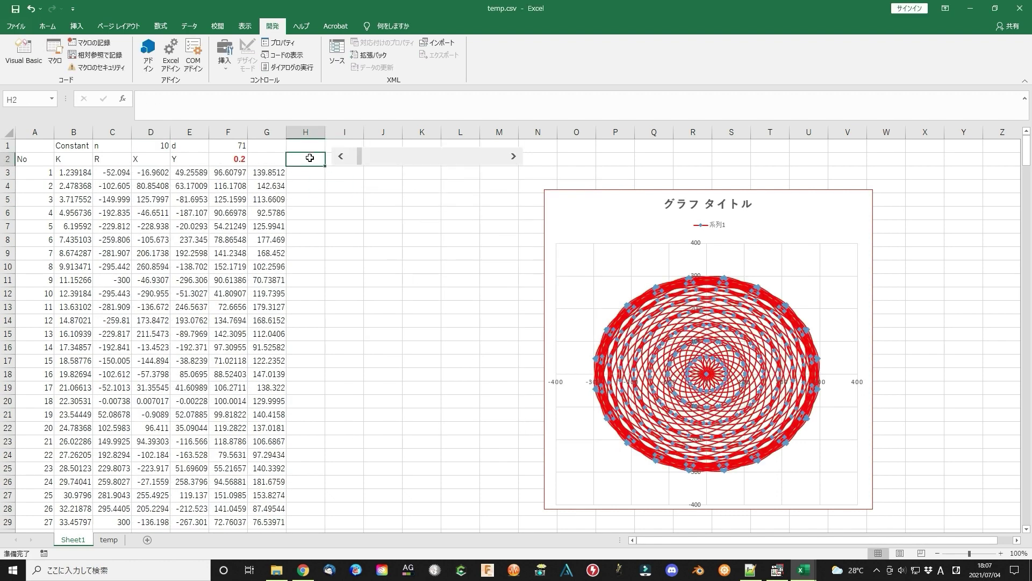
pyautogui.moveTo(360, 168)
pyautogui.mouseDown()
pyautogui.moveTo(342, 180)
pyautogui.moveTo(374, 172)
pyautogui.mouseUp()
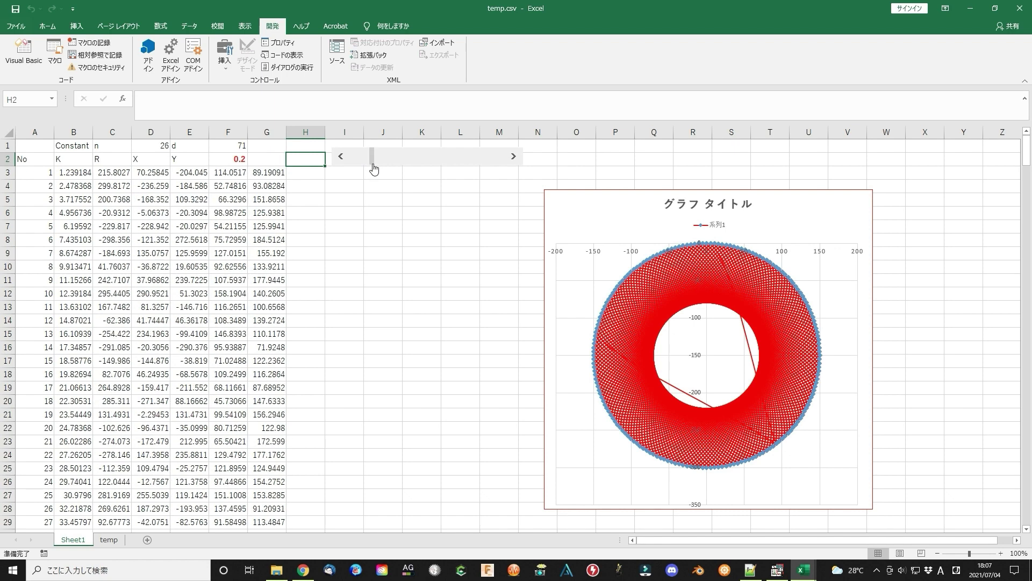
pyautogui.click(349, 179)
pyautogui.click(226, 65)
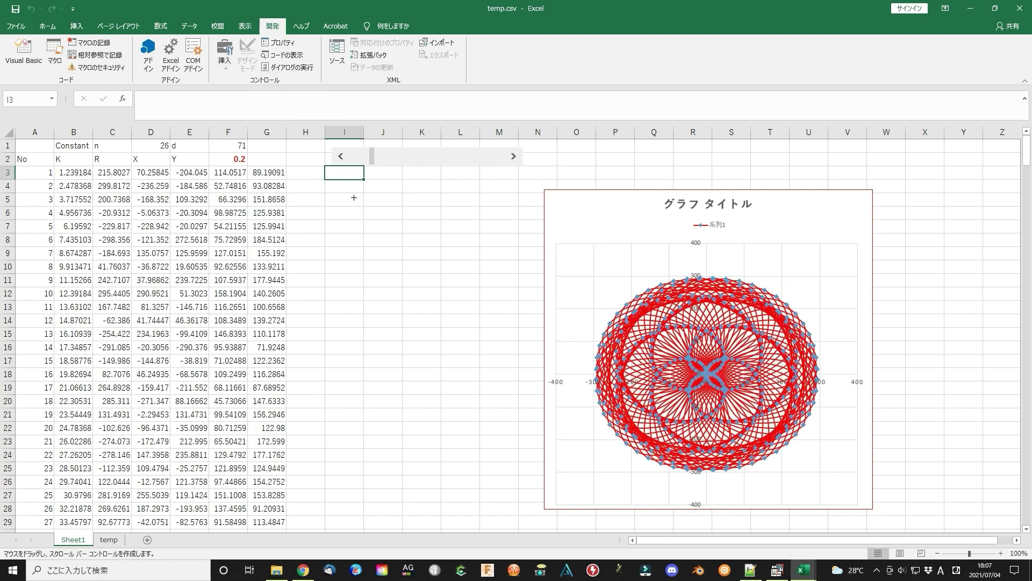
pyautogui.moveTo(523, 198); pyautogui.dragTo(522, 201)
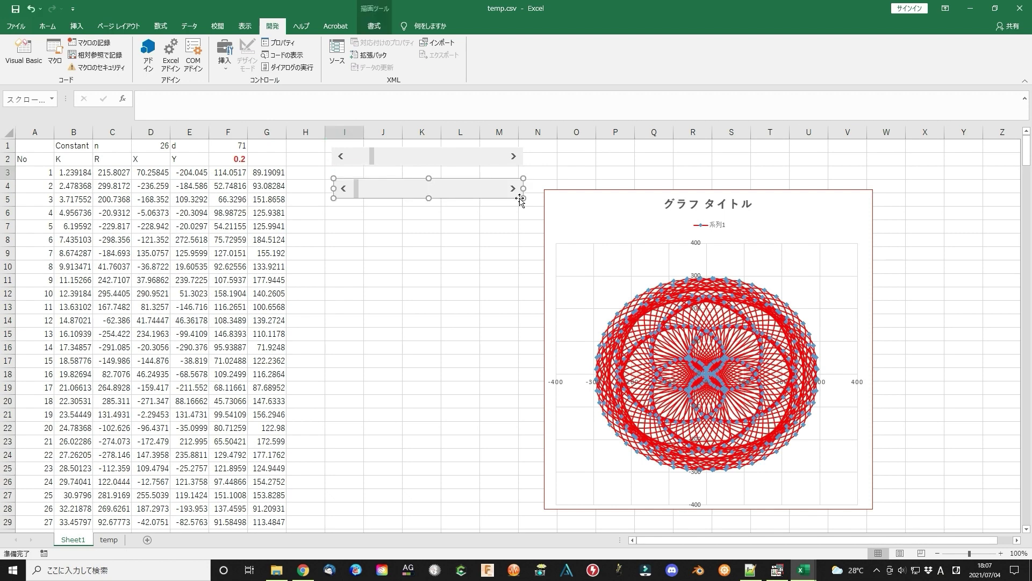
pyautogui.rightClick(404, 190)
pyautogui.click(456, 281)
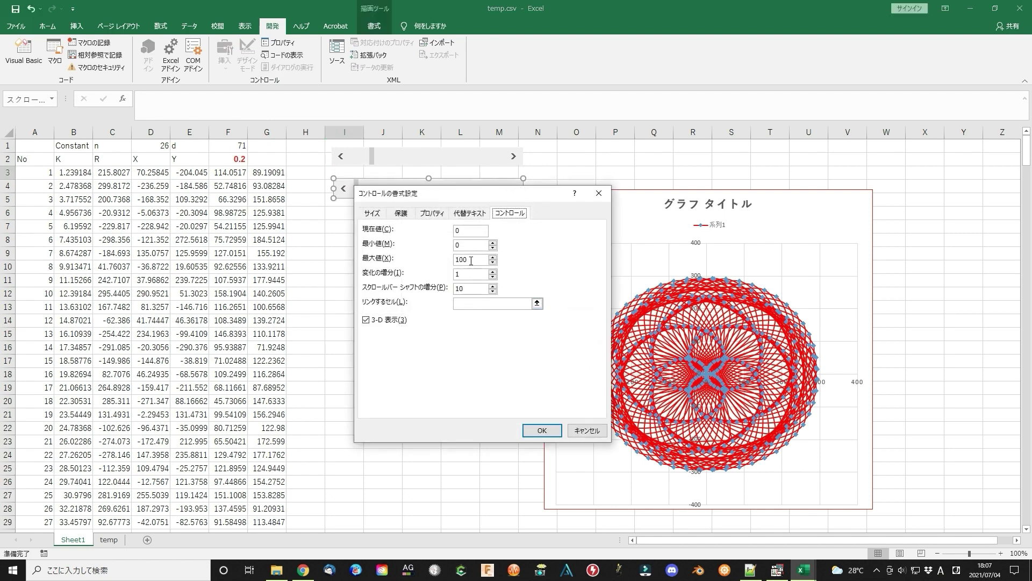
pyautogui.click(503, 304)
pyautogui.click(538, 304)
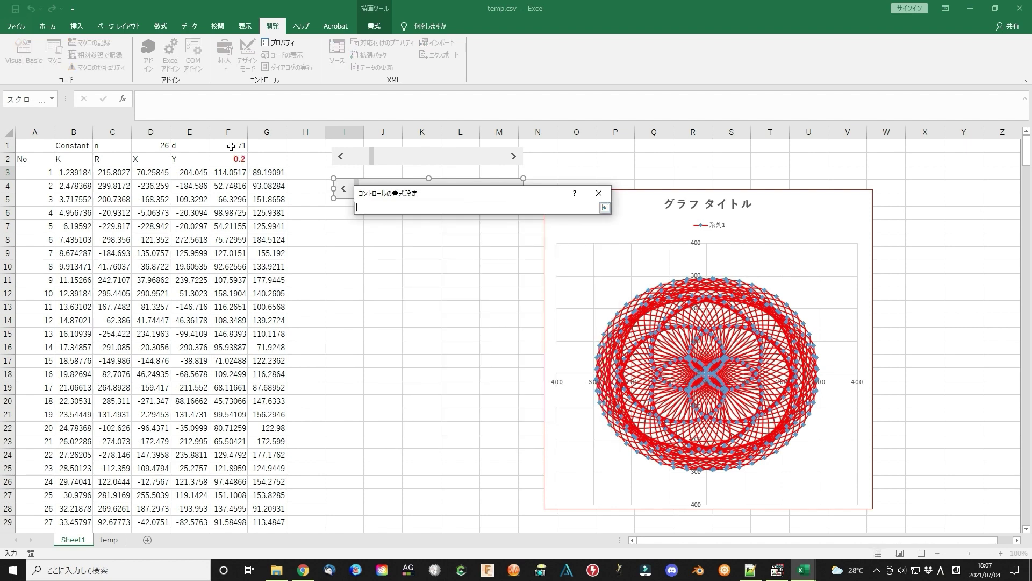
pyautogui.click(604, 207)
pyautogui.click(605, 428)
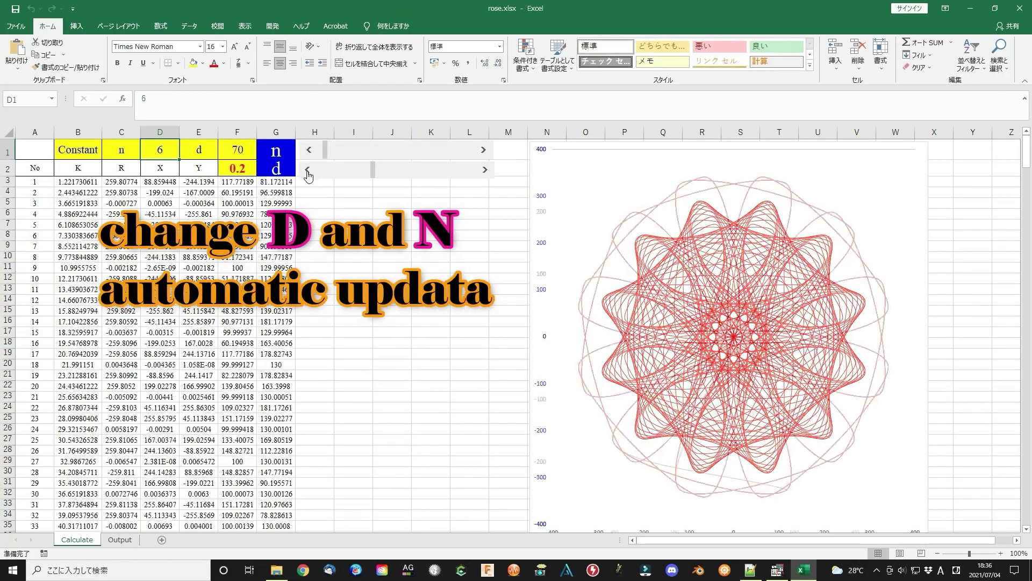
pyautogui.moveTo(307, 171); pyautogui.dragTo(307, 171)
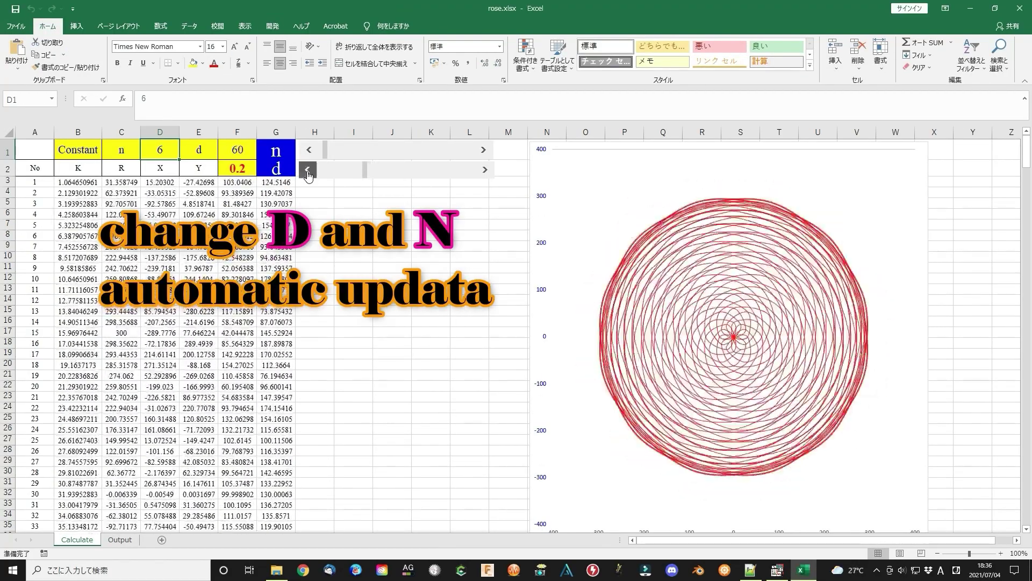
pyautogui.moveTo(485, 171); pyautogui.dragTo(485, 171)
# Step: Raise d and lower n with the two scroll bars, watching the rose redraw
pyautogui.click(483, 151)
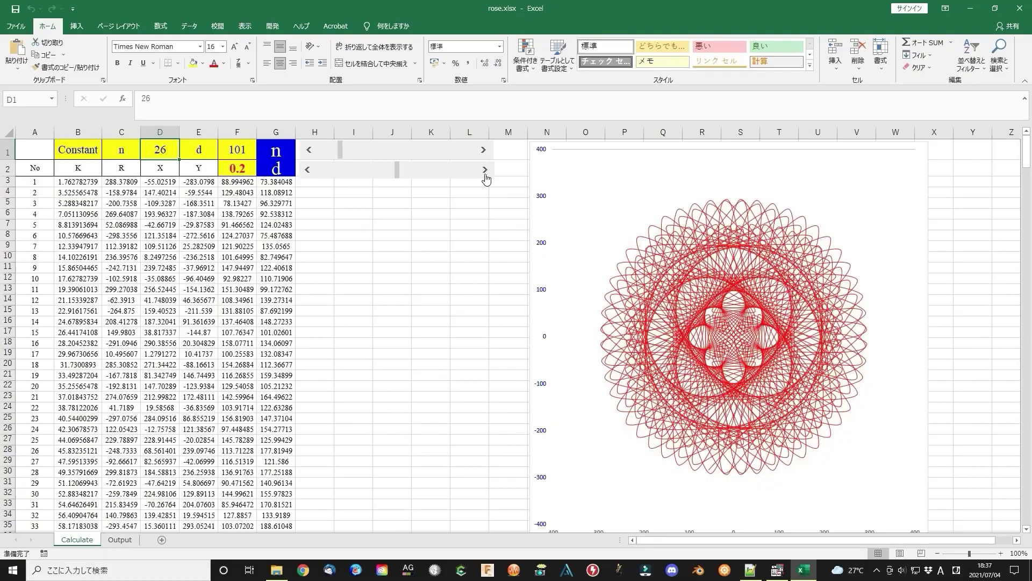
pyautogui.moveTo(485, 171); pyautogui.dragTo(485, 171)
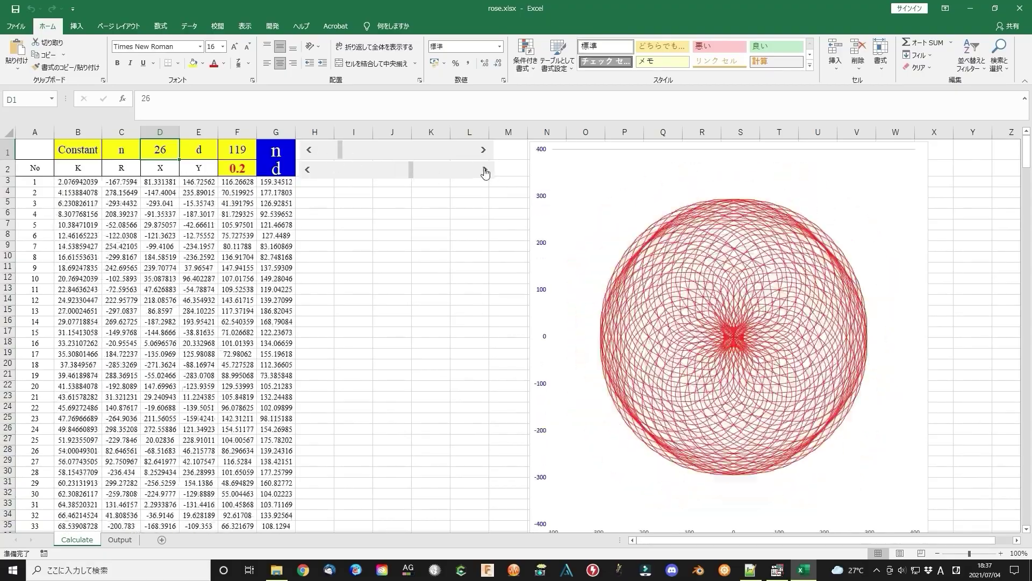
pyautogui.click(309, 150)
pyautogui.moveTo(428, 168)
pyautogui.mouseDown()
pyautogui.moveTo(435, 182)
pyautogui.moveTo(487, 176)
pyautogui.moveTo(419, 178)
pyautogui.mouseUp()
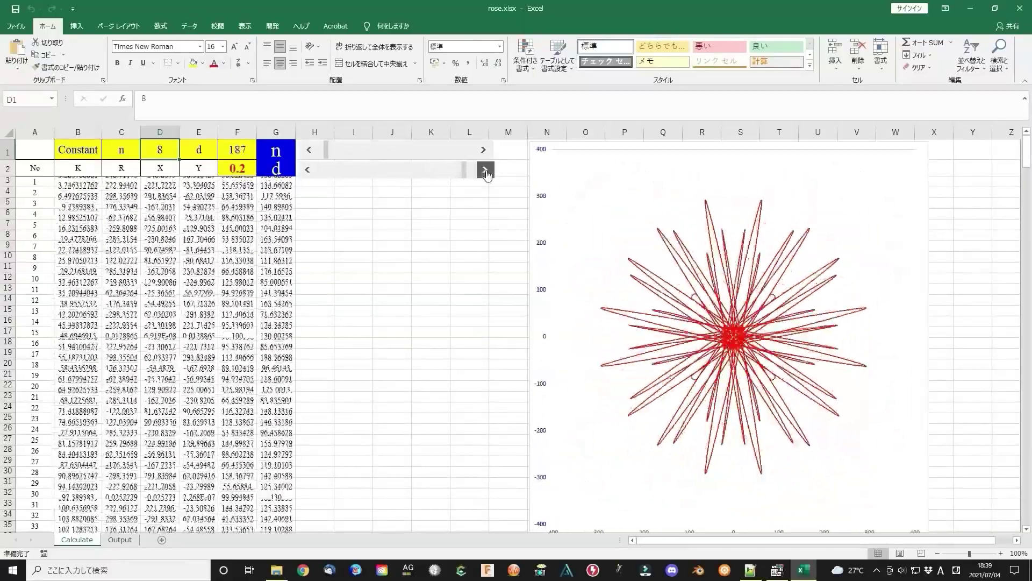